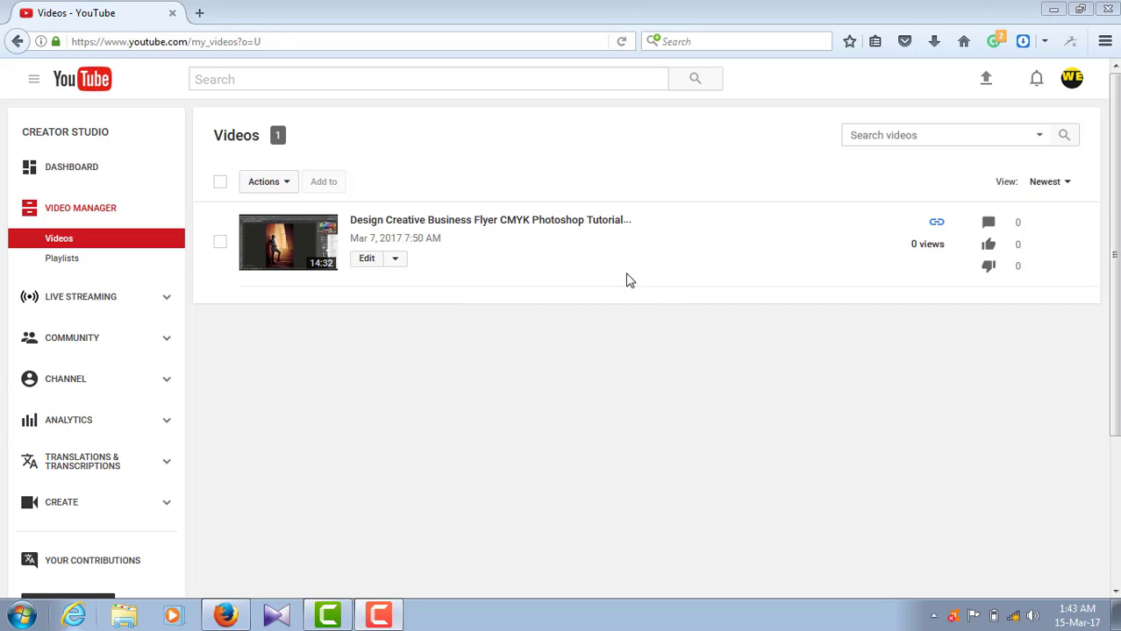
Open the Design Creative Business Flyer video for editing and choose the Creative Business Flyer image as its thumbnail
click(367, 261)
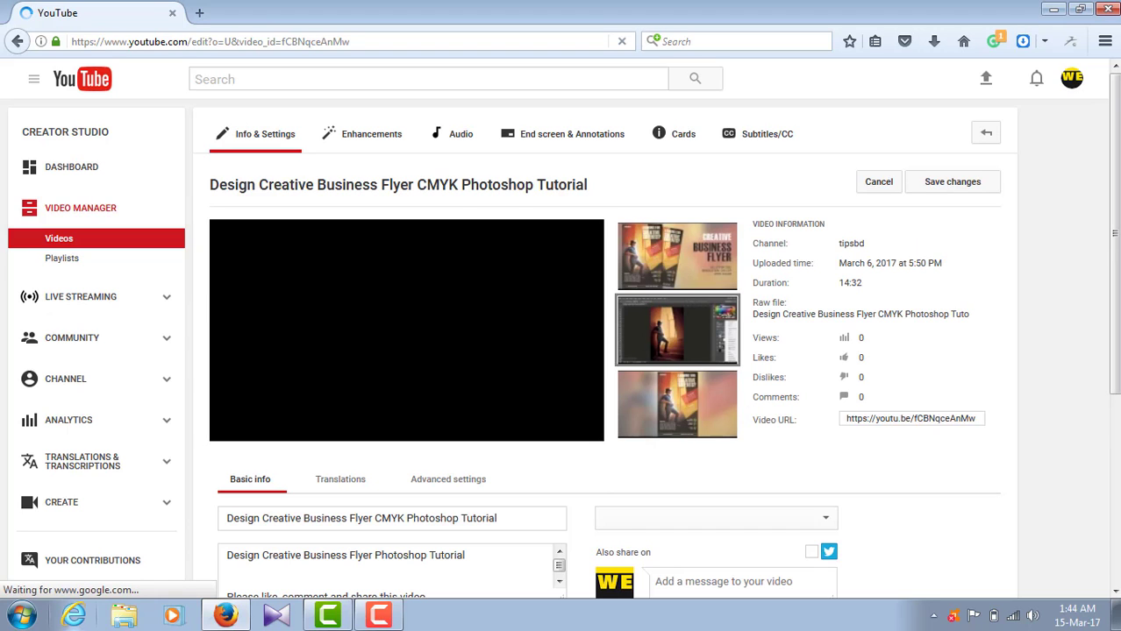
click(1114, 592)
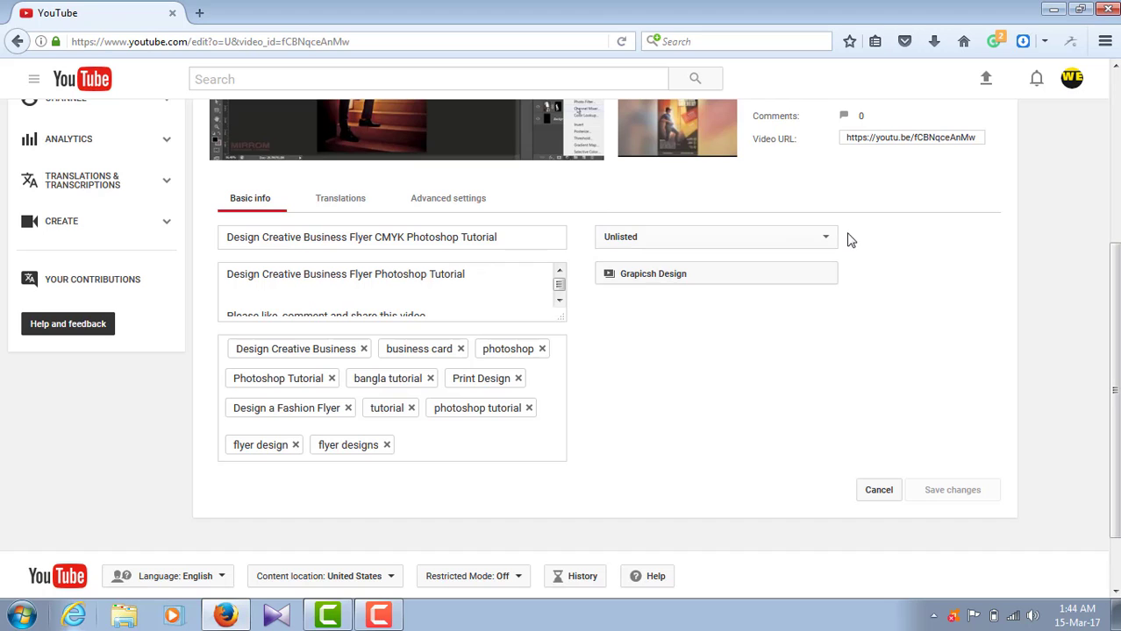
click(825, 238)
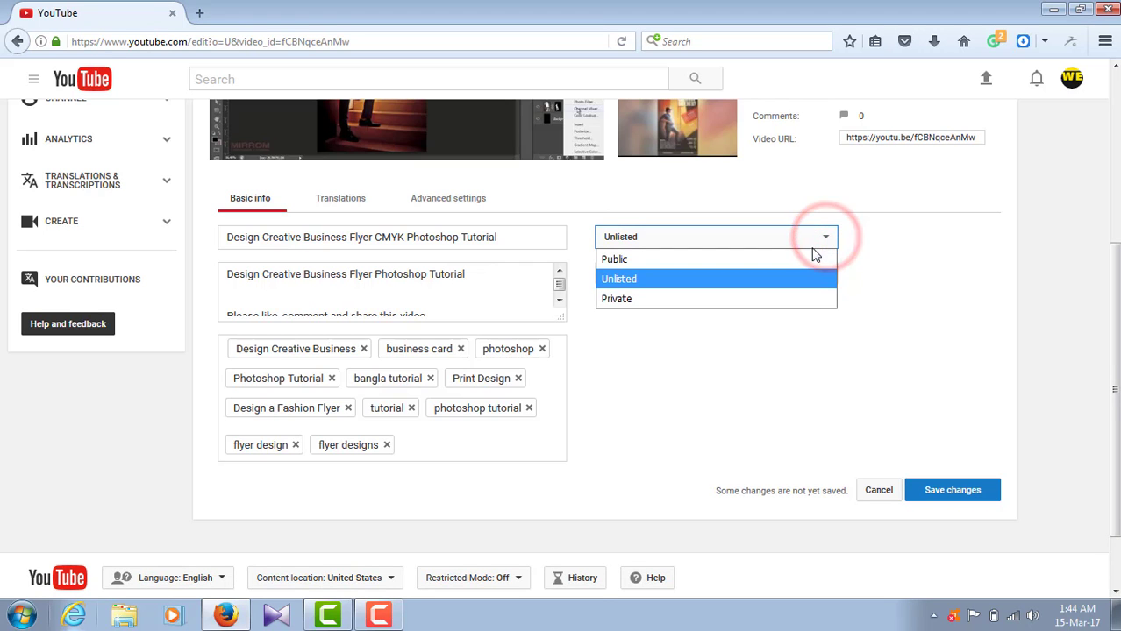
click(1115, 192)
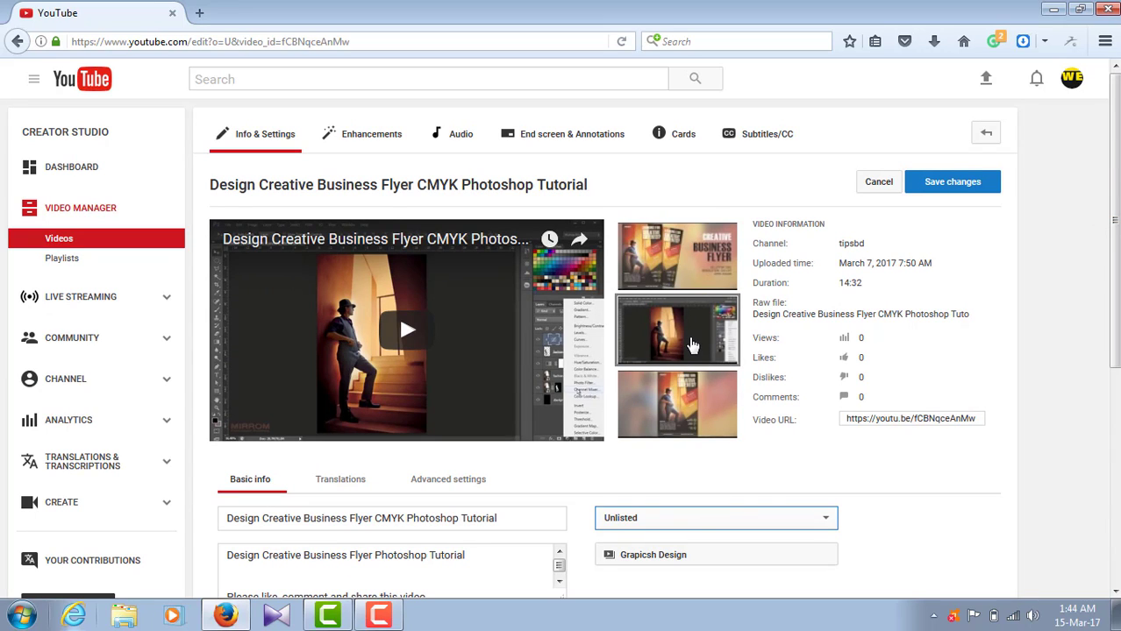
click(1114, 594)
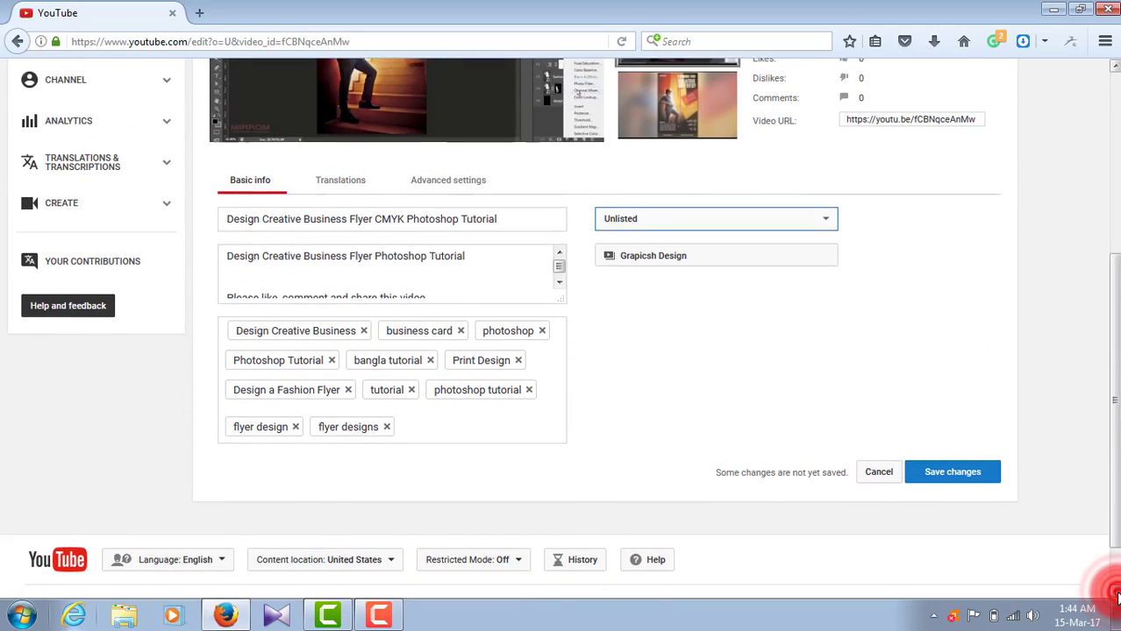
click(1116, 142)
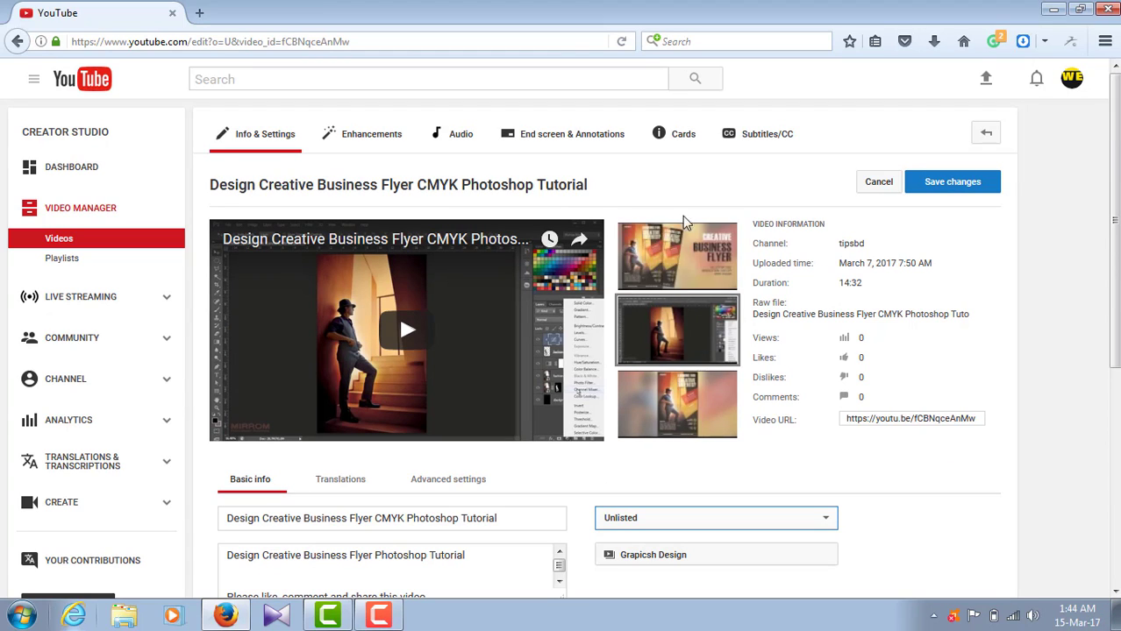
click(672, 257)
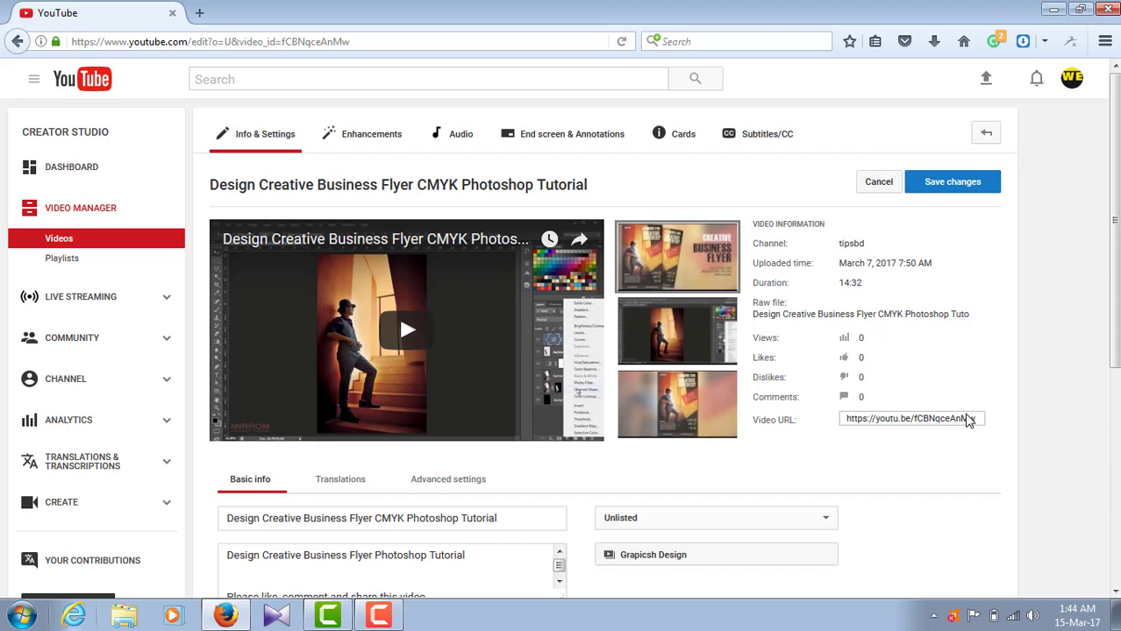
Set the video's privacy to Public
click(829, 521)
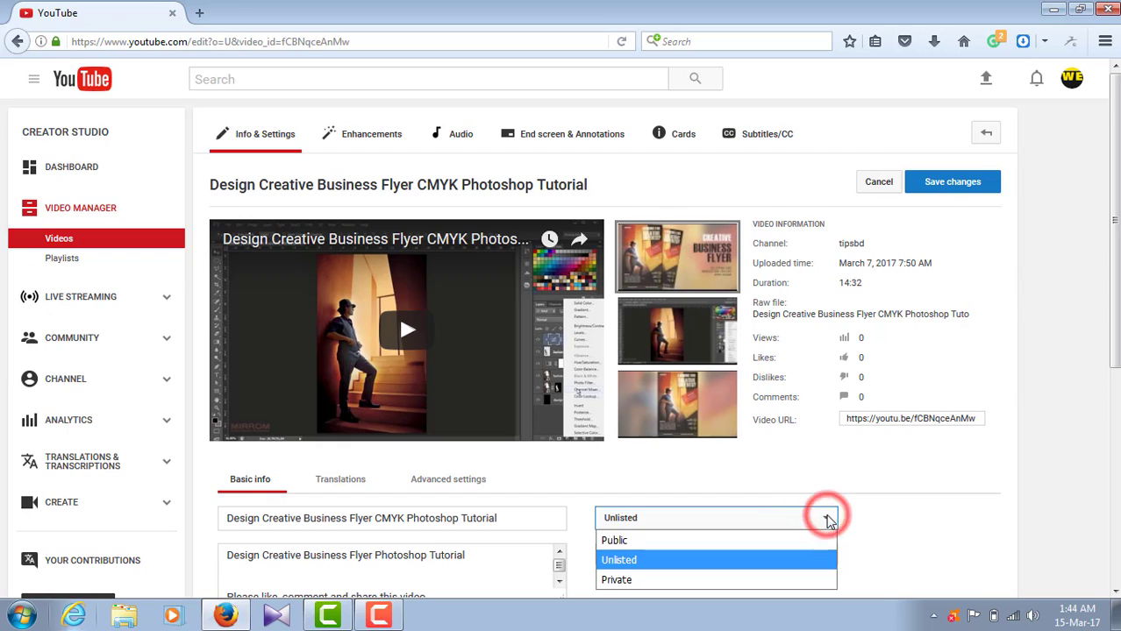
click(805, 537)
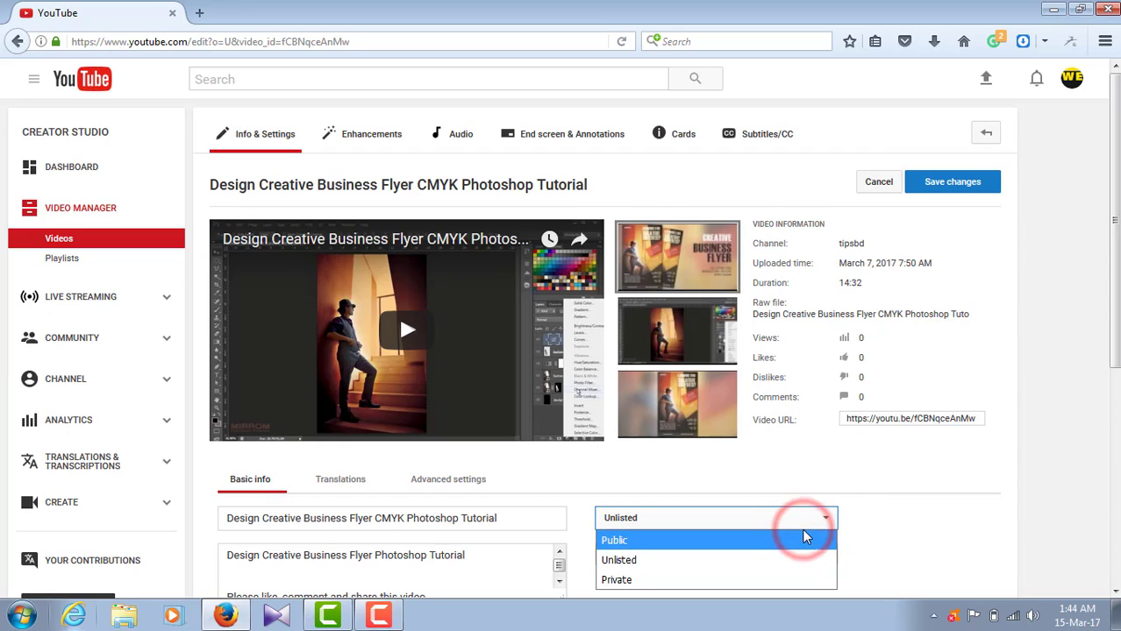
click(805, 537)
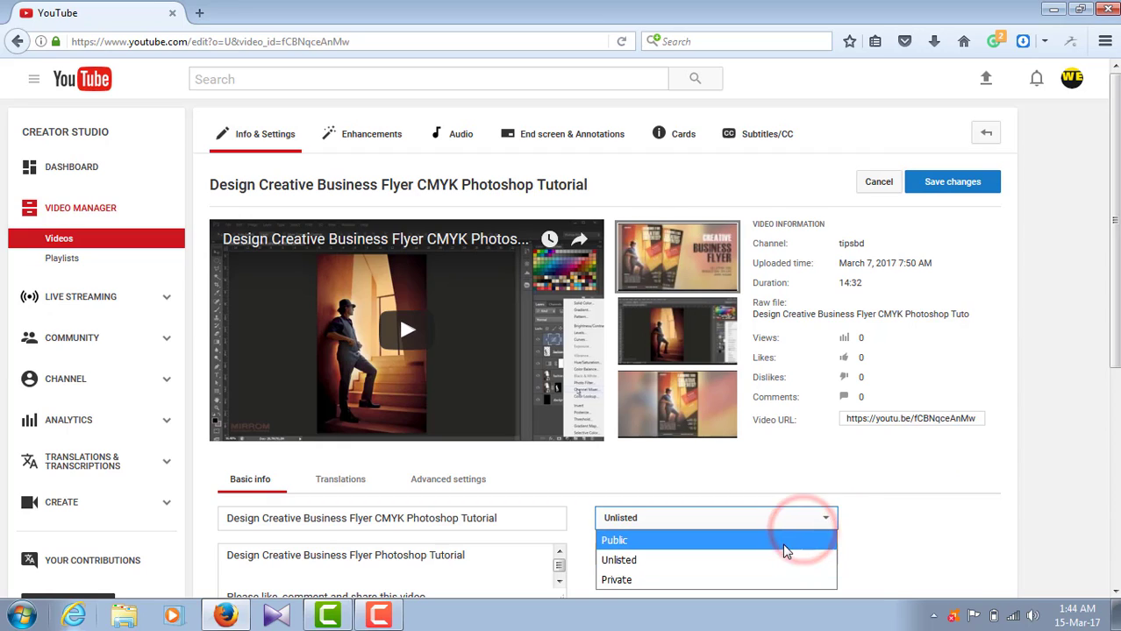
click(789, 539)
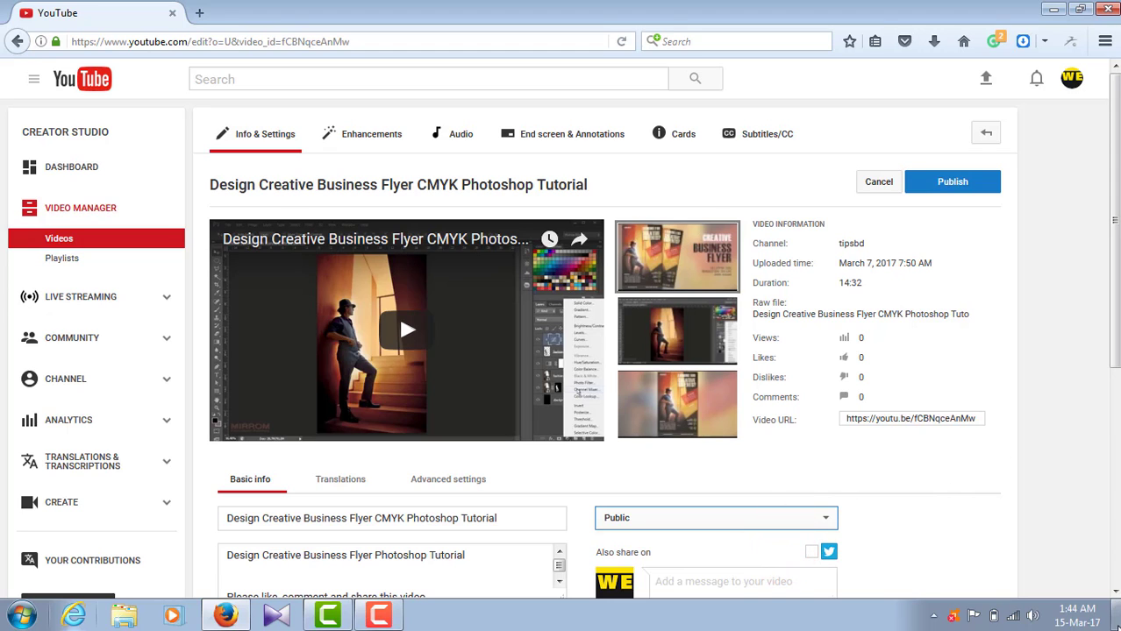
Try to turn on Twitter sharing for the video, leave the share message empty, and publish the video
scroll(561, 329, down, 3)
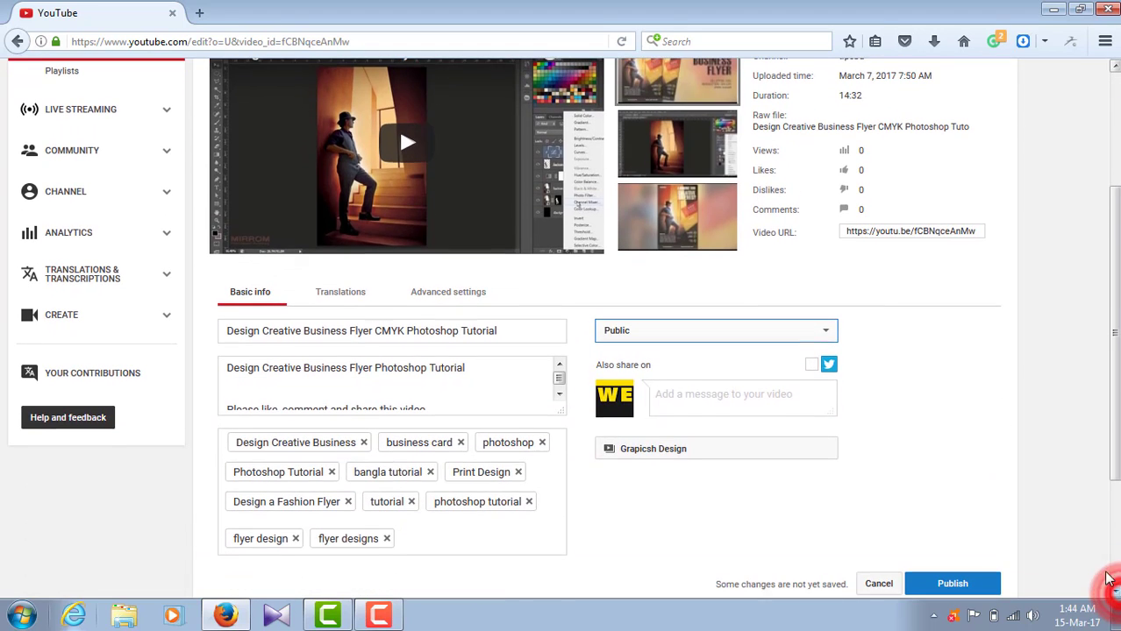
click(811, 366)
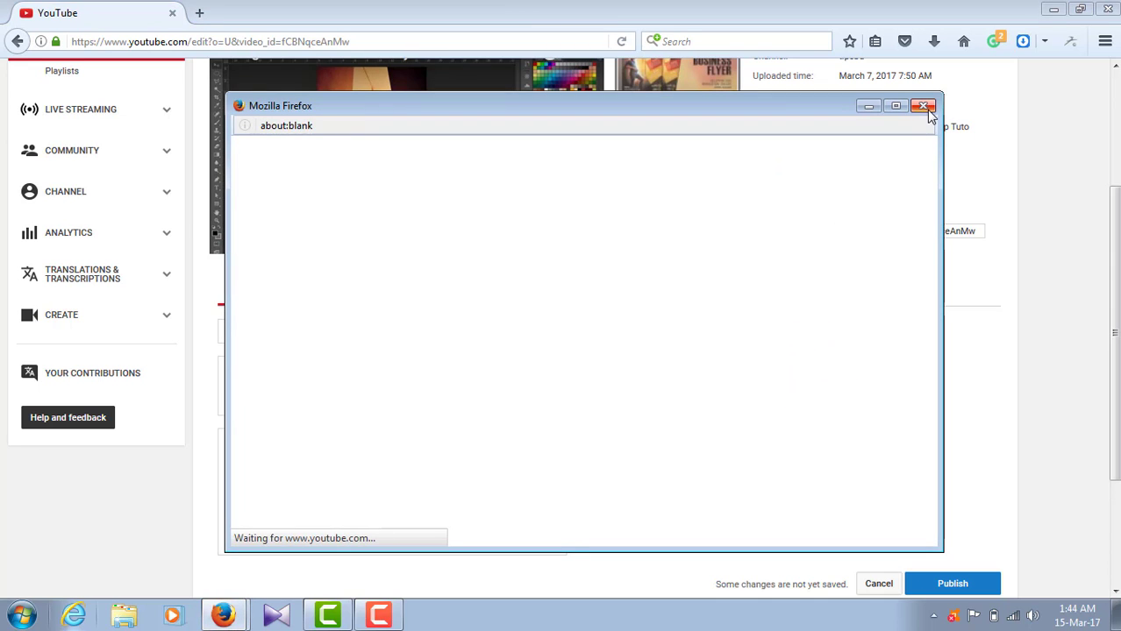
click(925, 110)
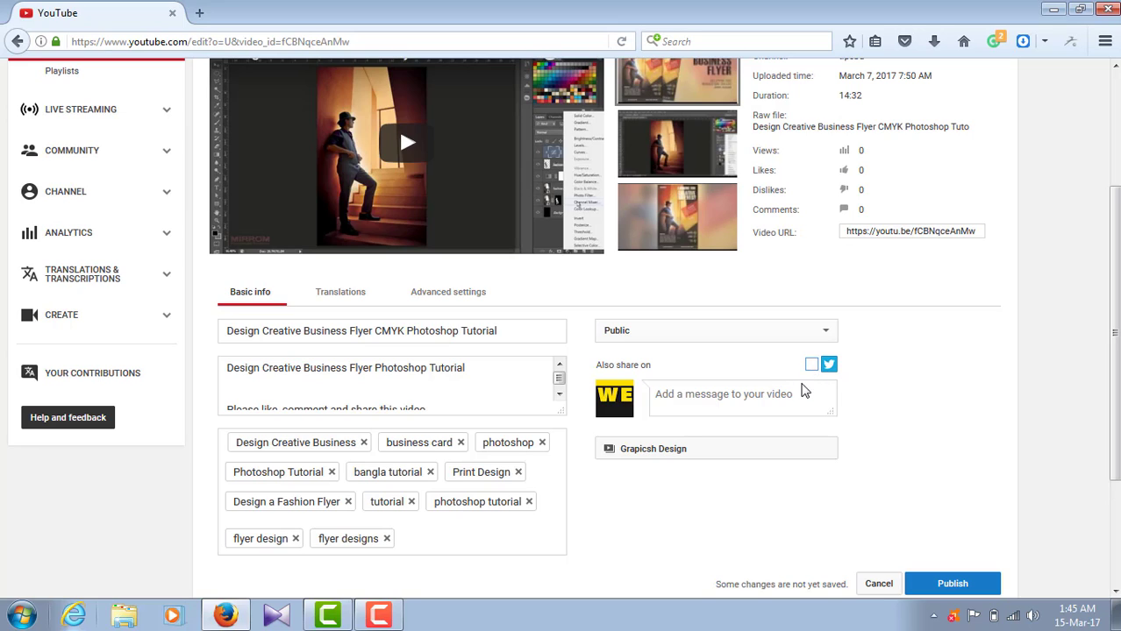
click(744, 397)
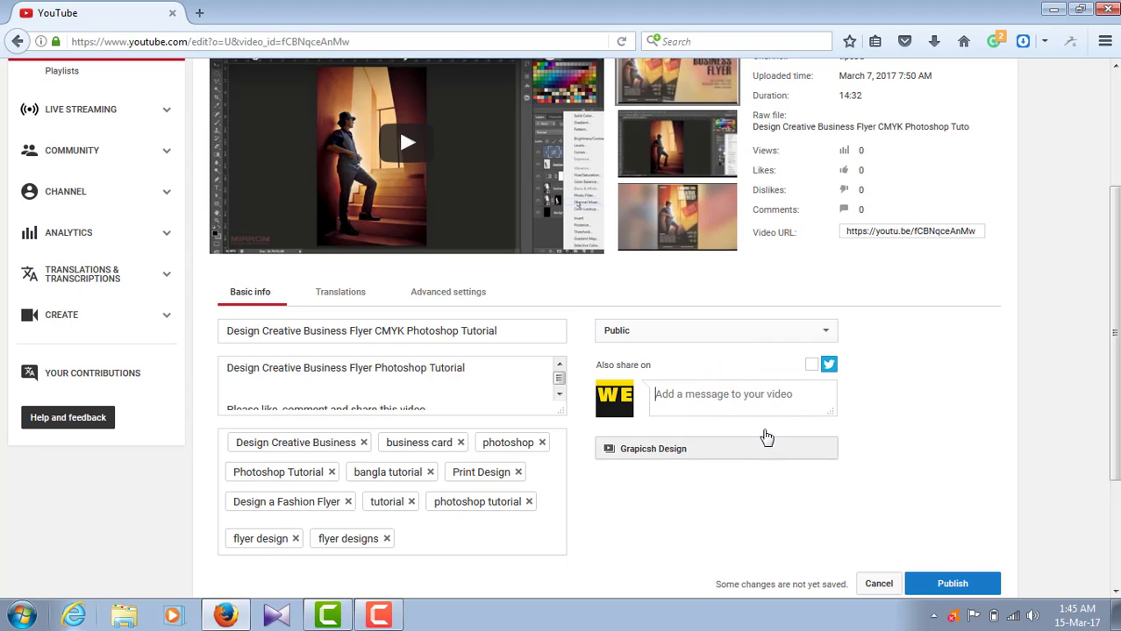
click(954, 584)
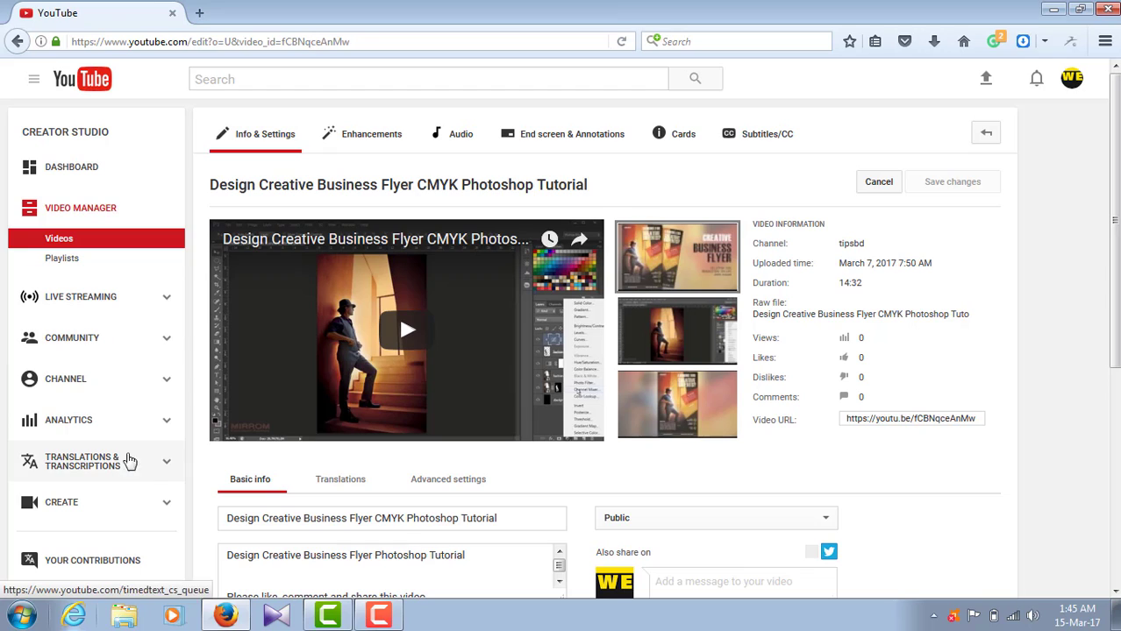
In the channel's featured content settings, feature the uploaded Design Creative Business Flyer video across all videos and save the choice
click(130, 378)
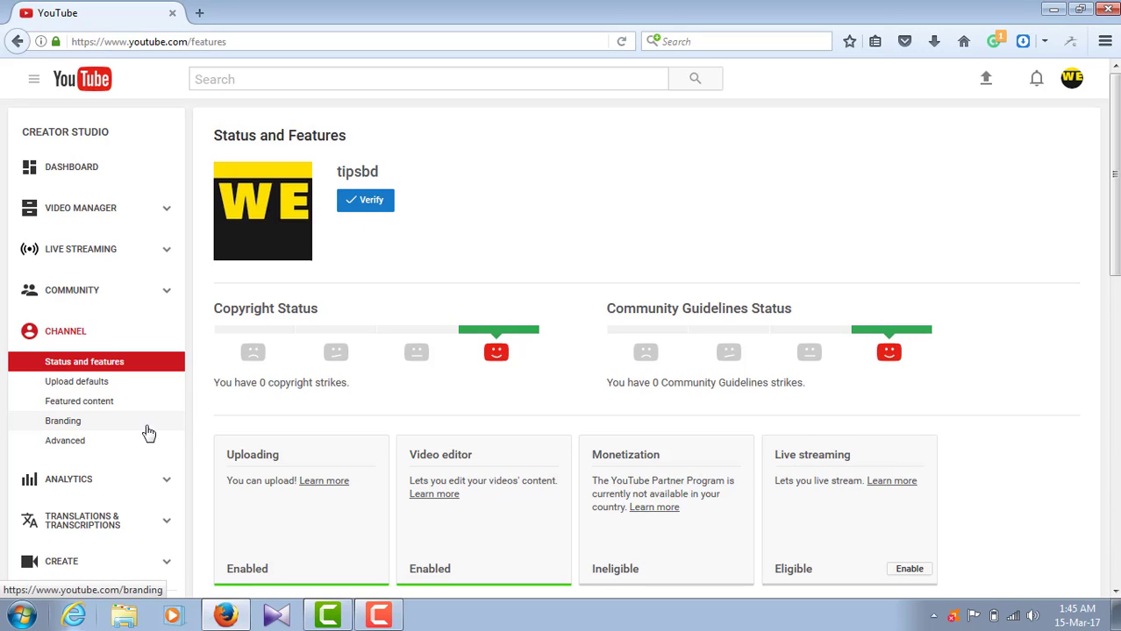
click(117, 386)
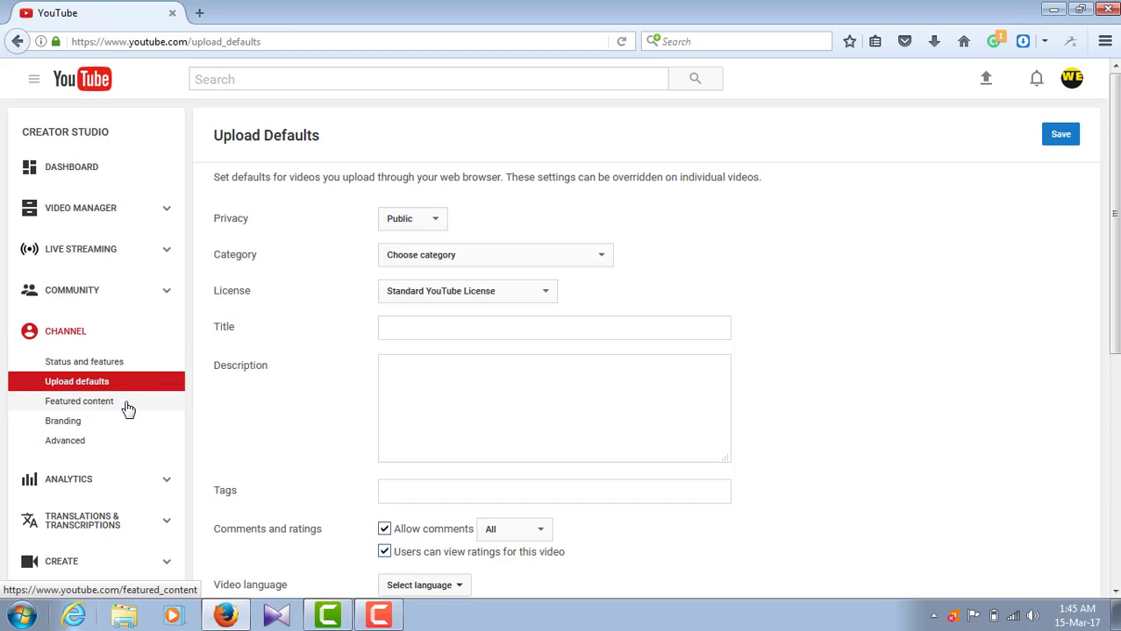
click(125, 403)
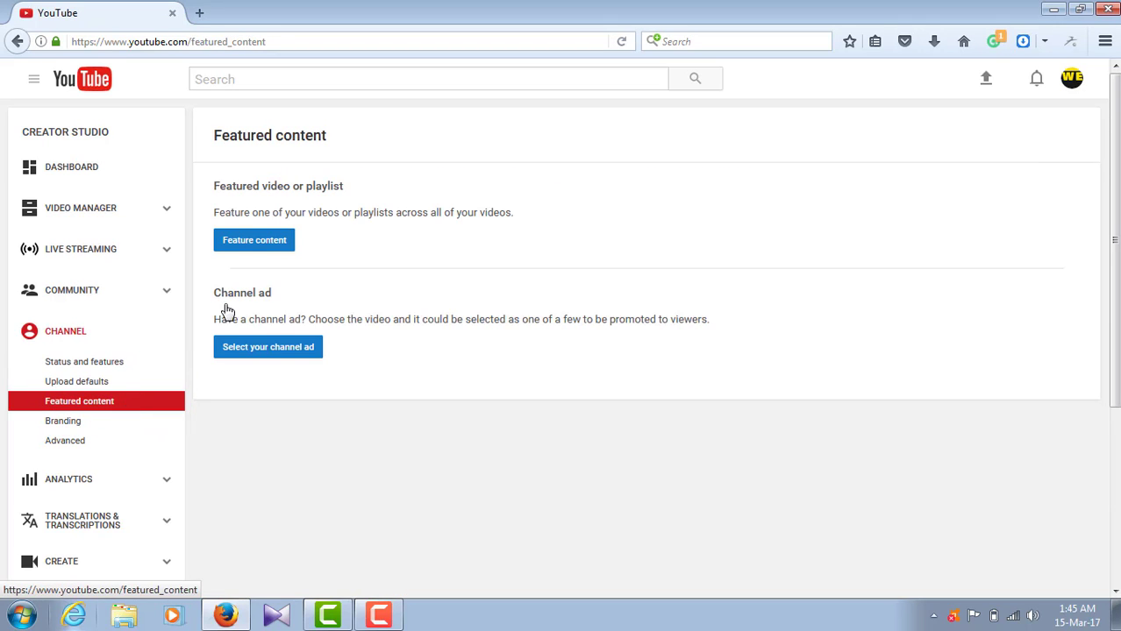
click(275, 249)
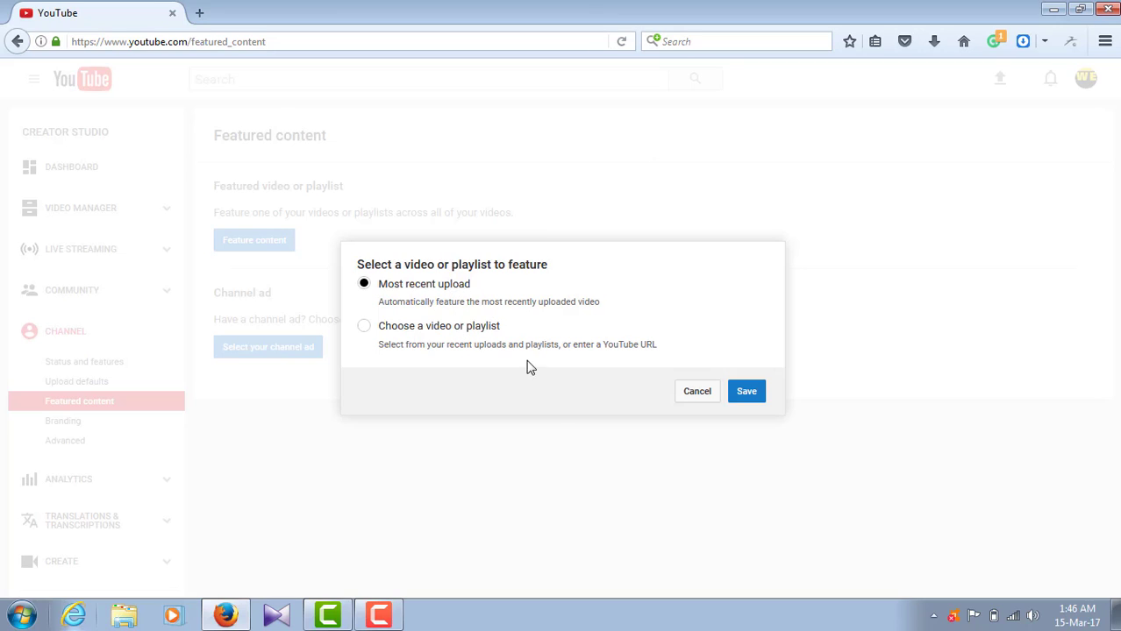
click(381, 327)
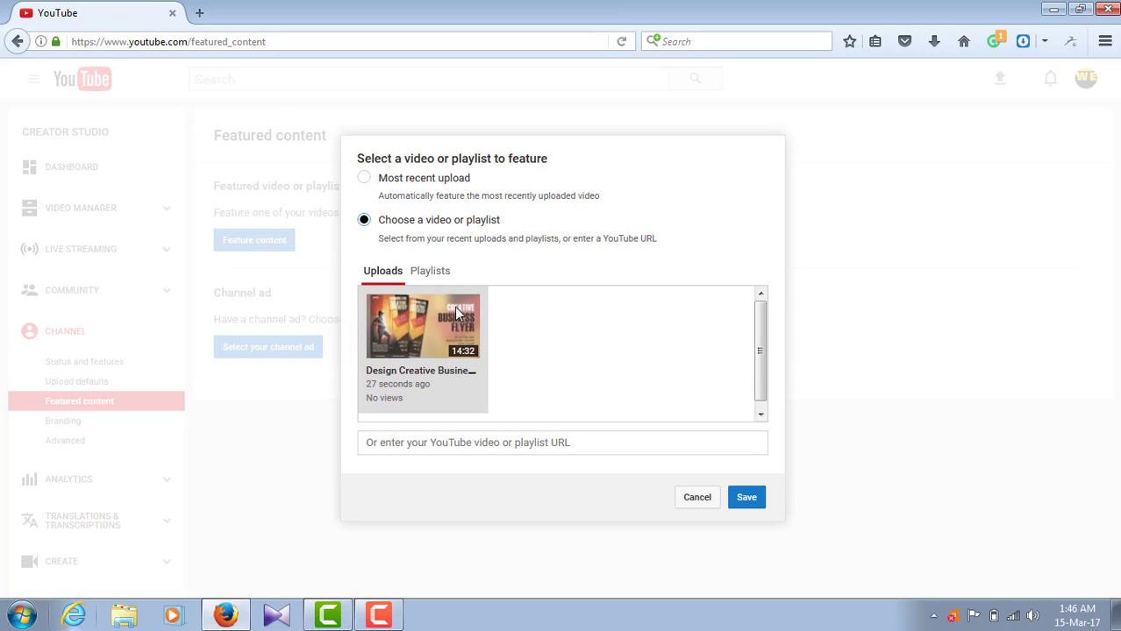
click(458, 352)
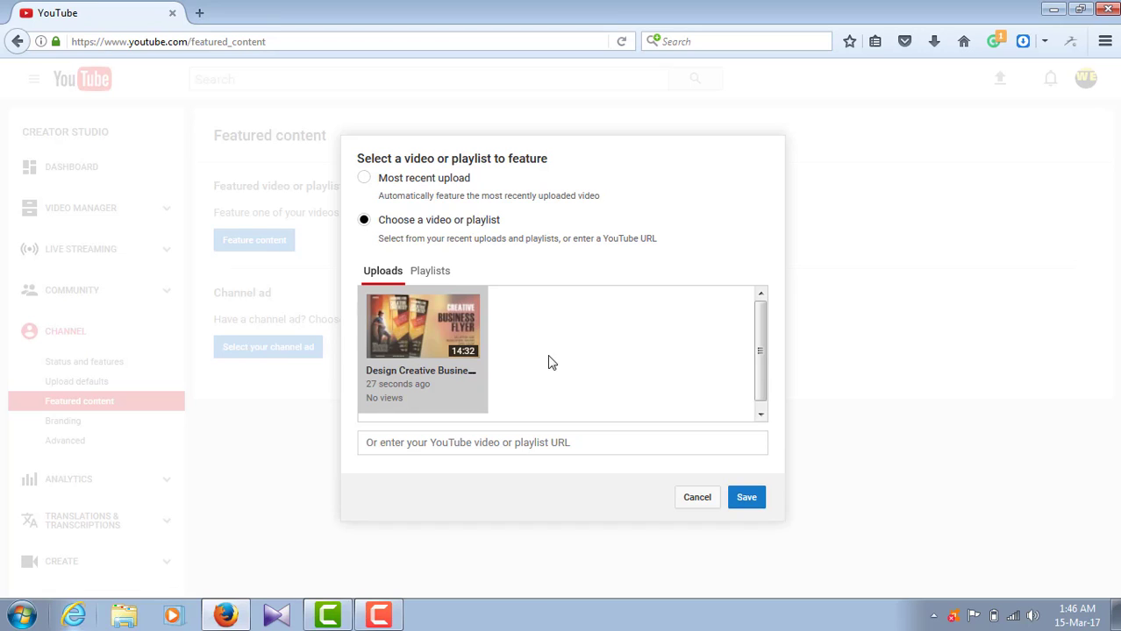
click(601, 350)
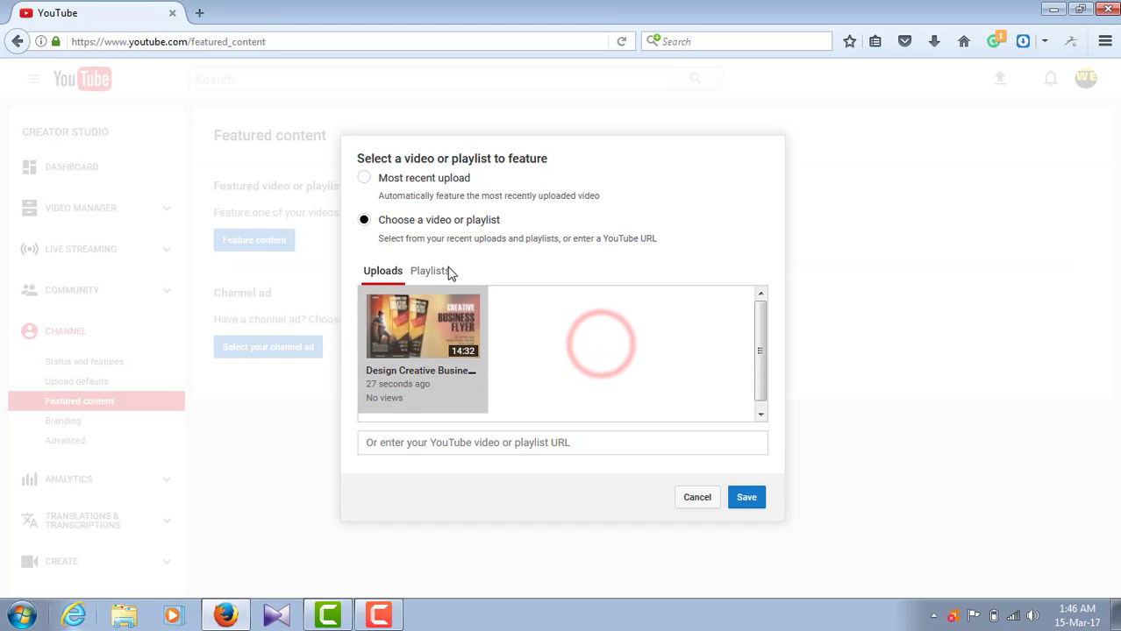
click(750, 500)
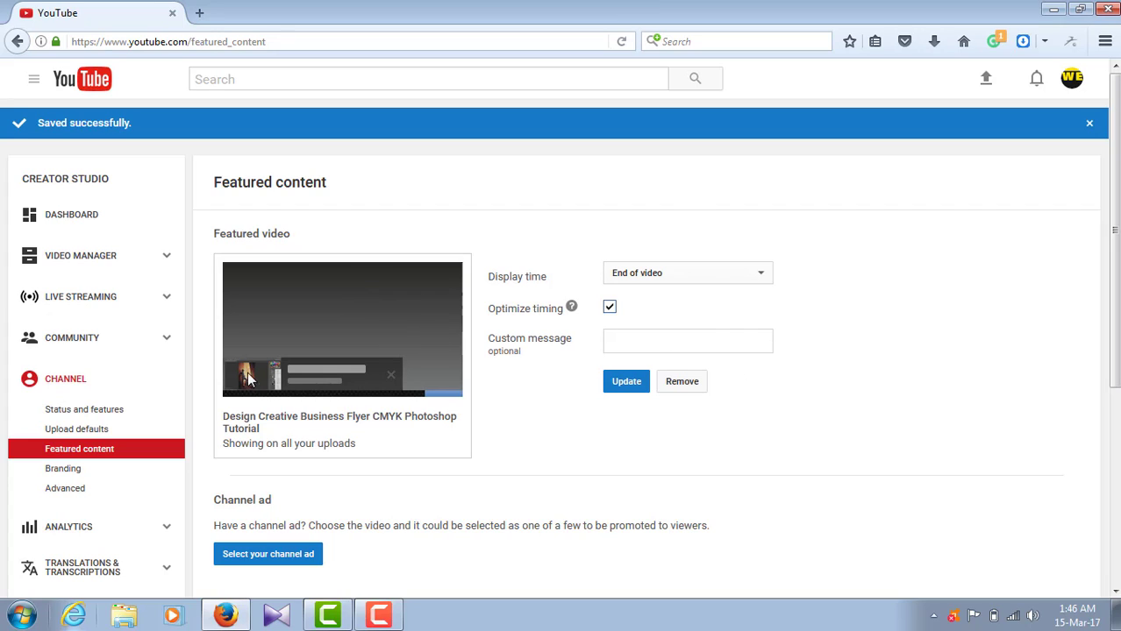
click(764, 277)
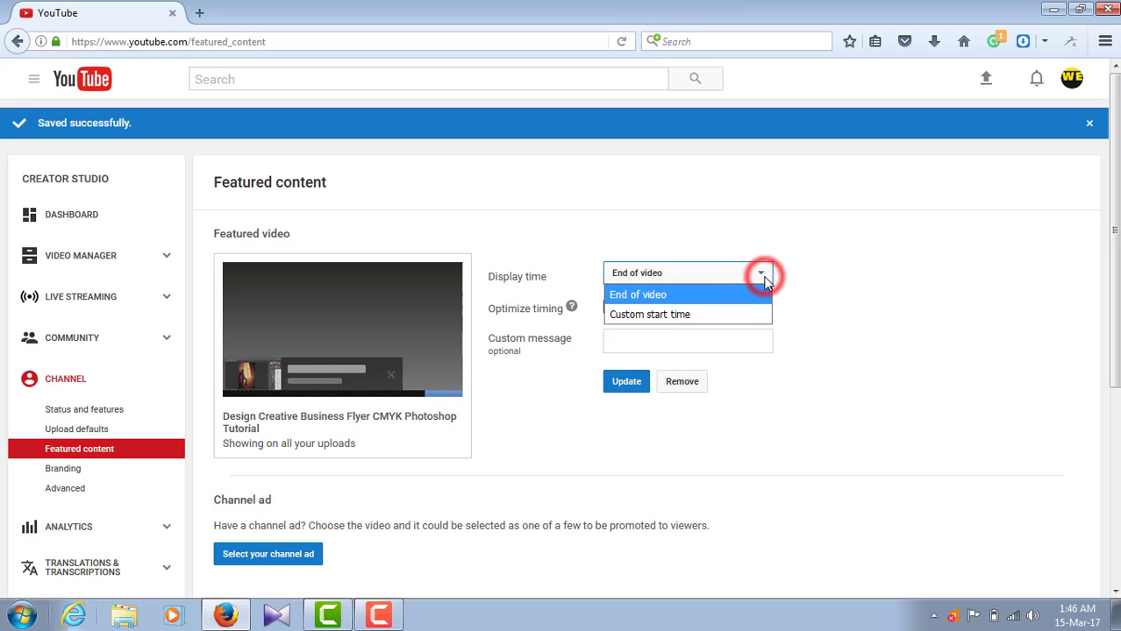
click(737, 316)
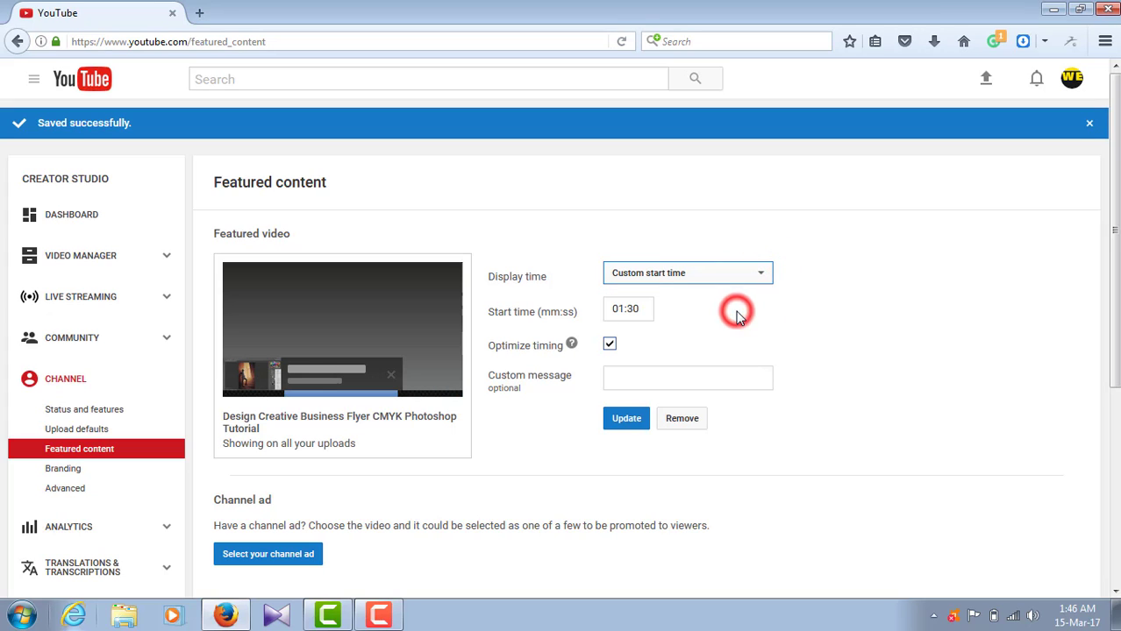
double_click(623, 307)
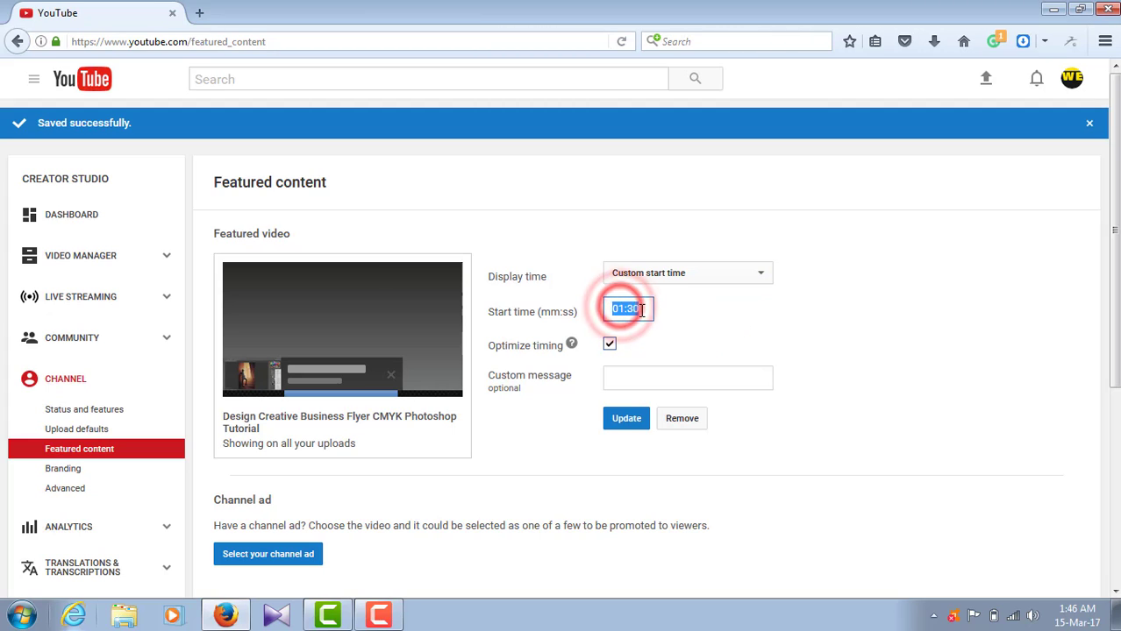
Set the featured video's display time to End of video and apply the update
click(726, 272)
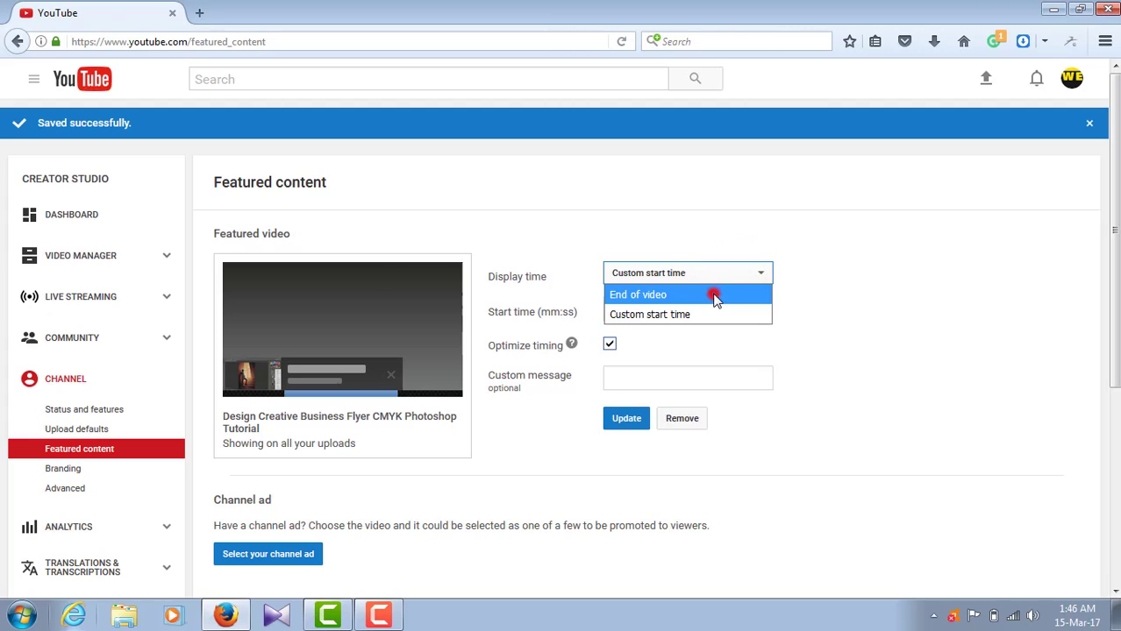
click(715, 299)
click(633, 384)
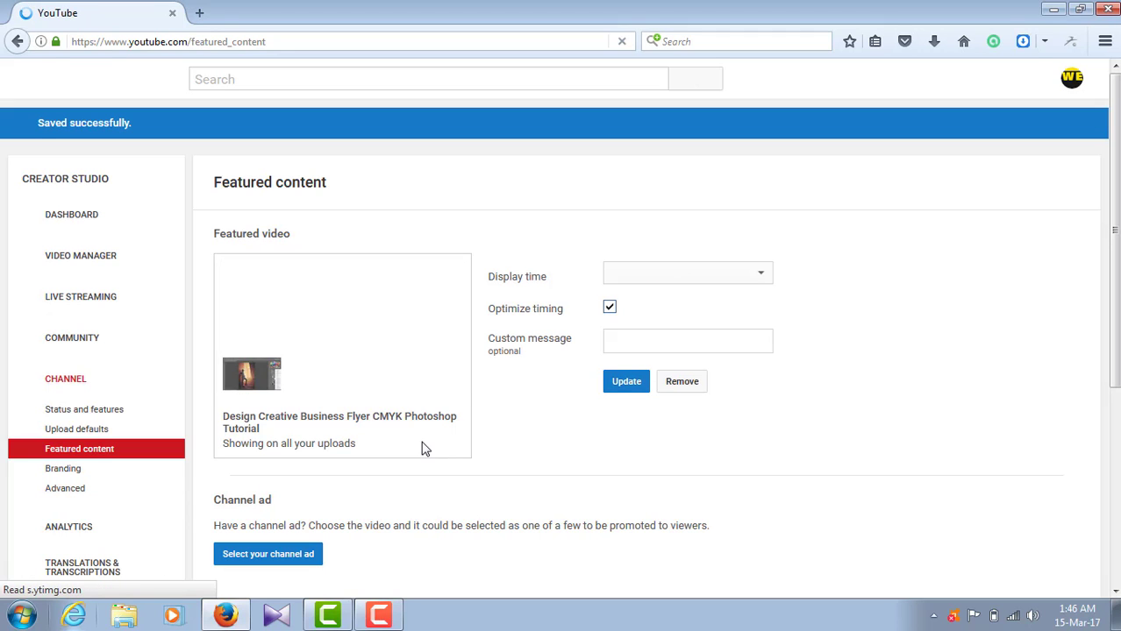
Start selecting a channel ad, allow the channel and its videos to participate in the program, and accept the terms and conditions
click(303, 557)
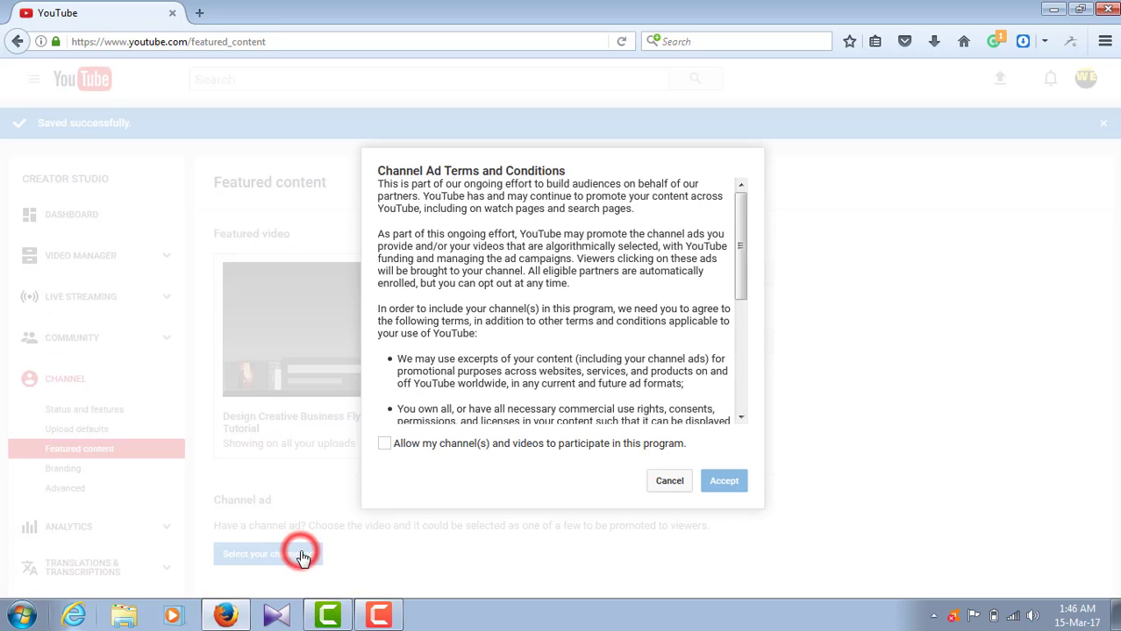
click(458, 445)
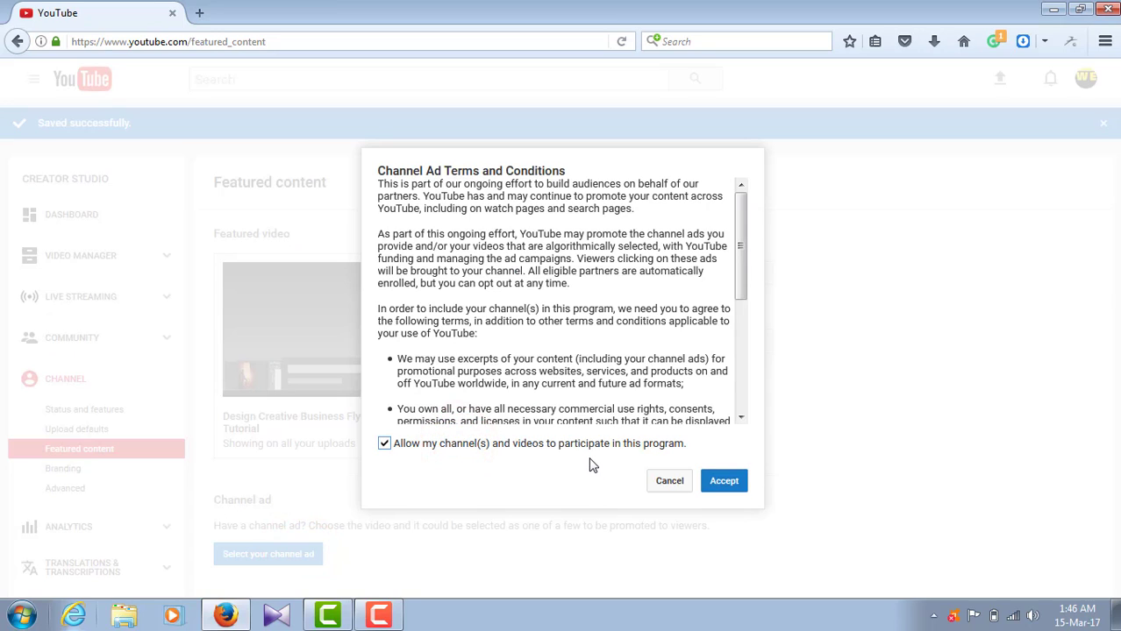
click(724, 481)
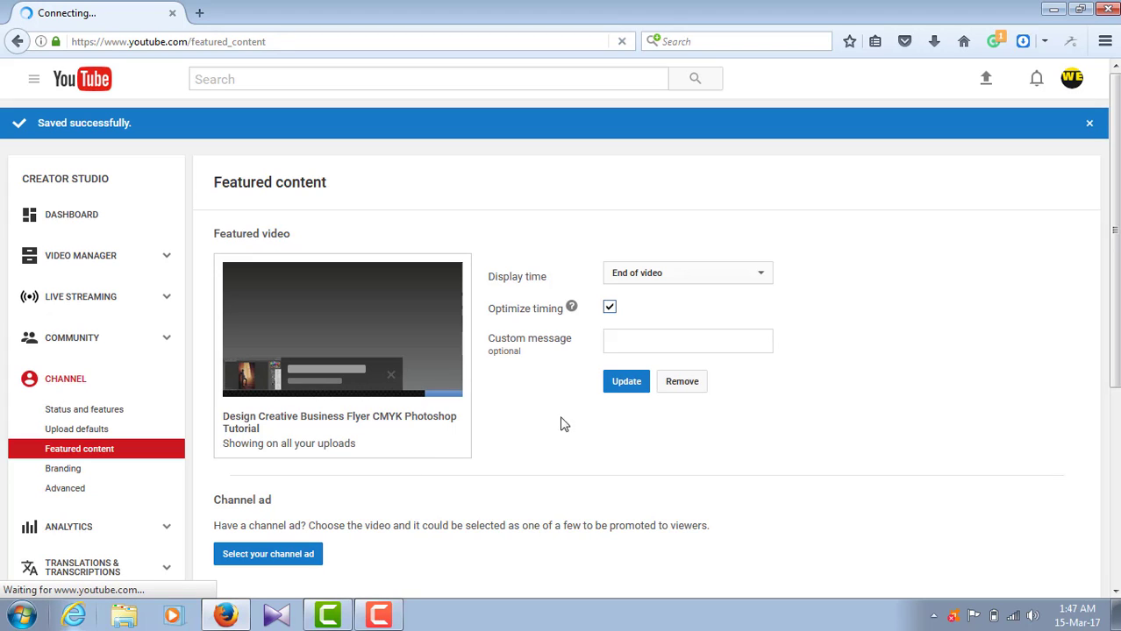
scroll(1117, 586, down, 5)
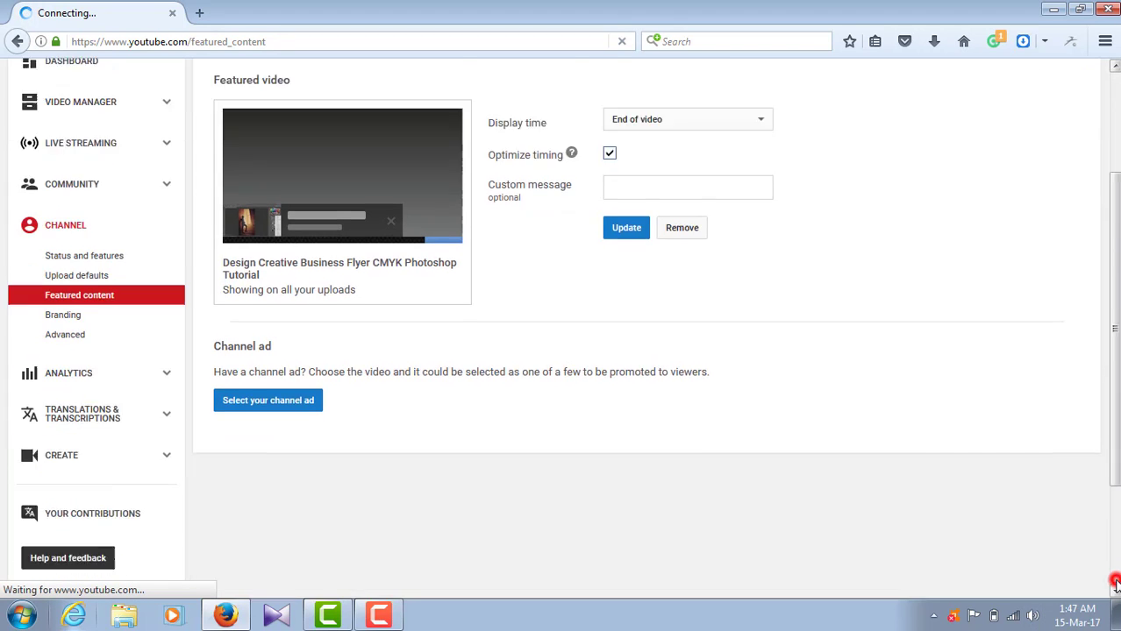
click(1116, 185)
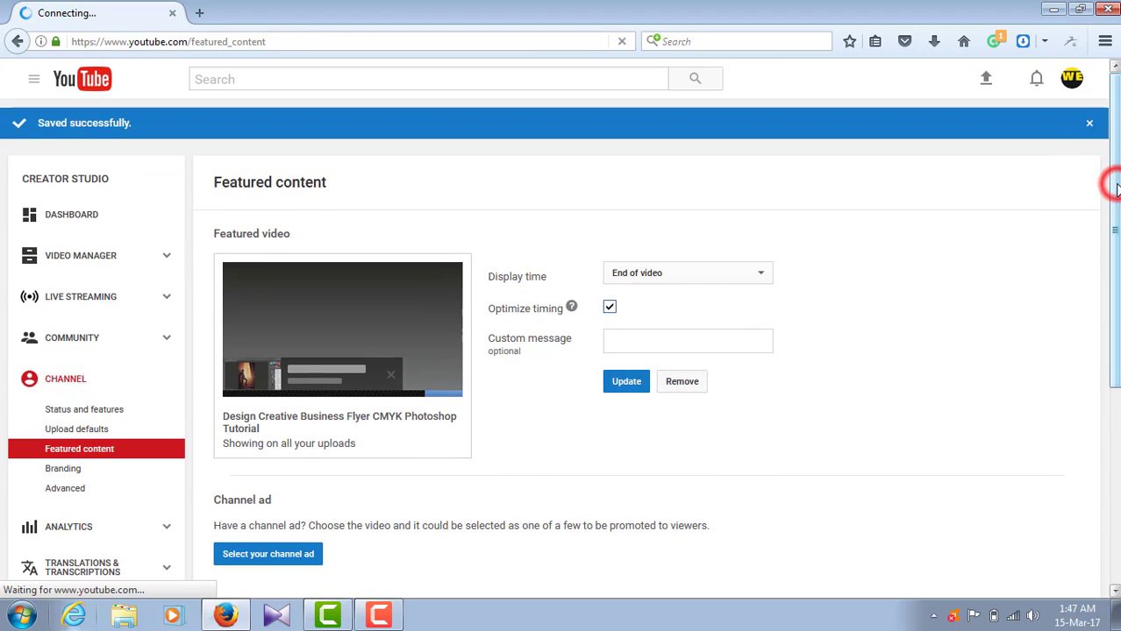
click(1116, 579)
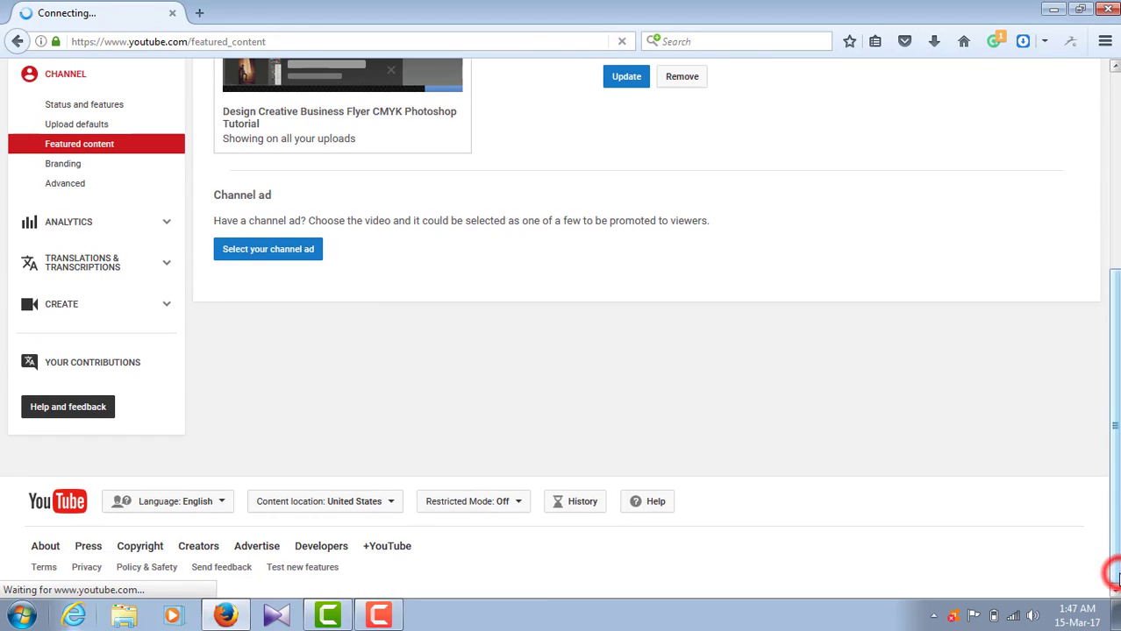
Copy the link of the uploaded Design Creative Business Flyer video from the tipsbd channel page for the channel ad
click(1116, 195)
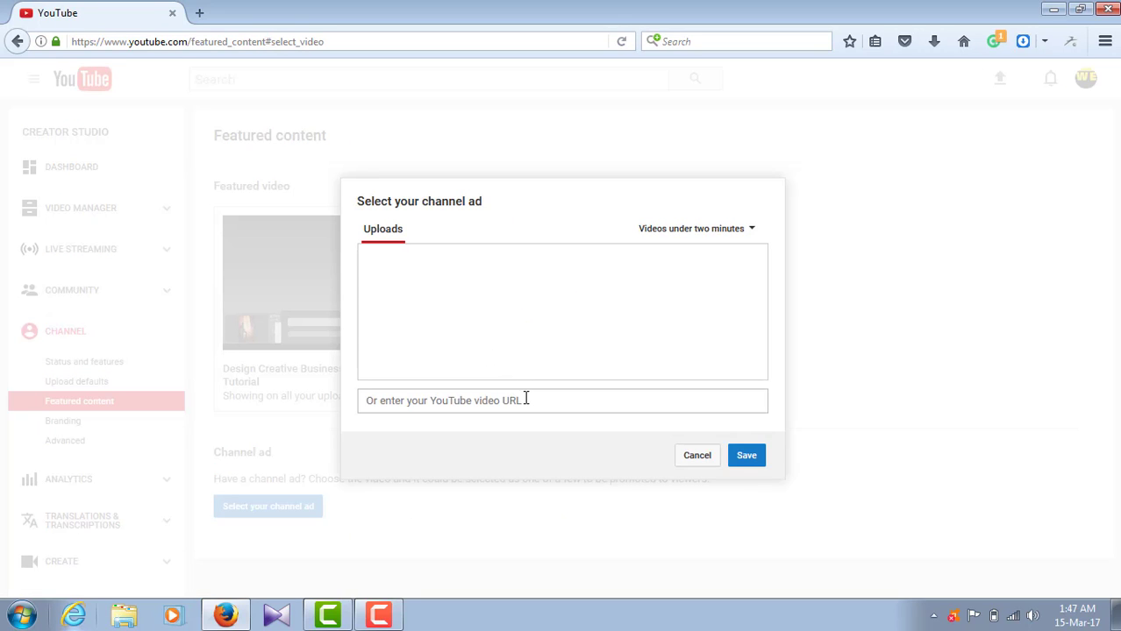
click(524, 396)
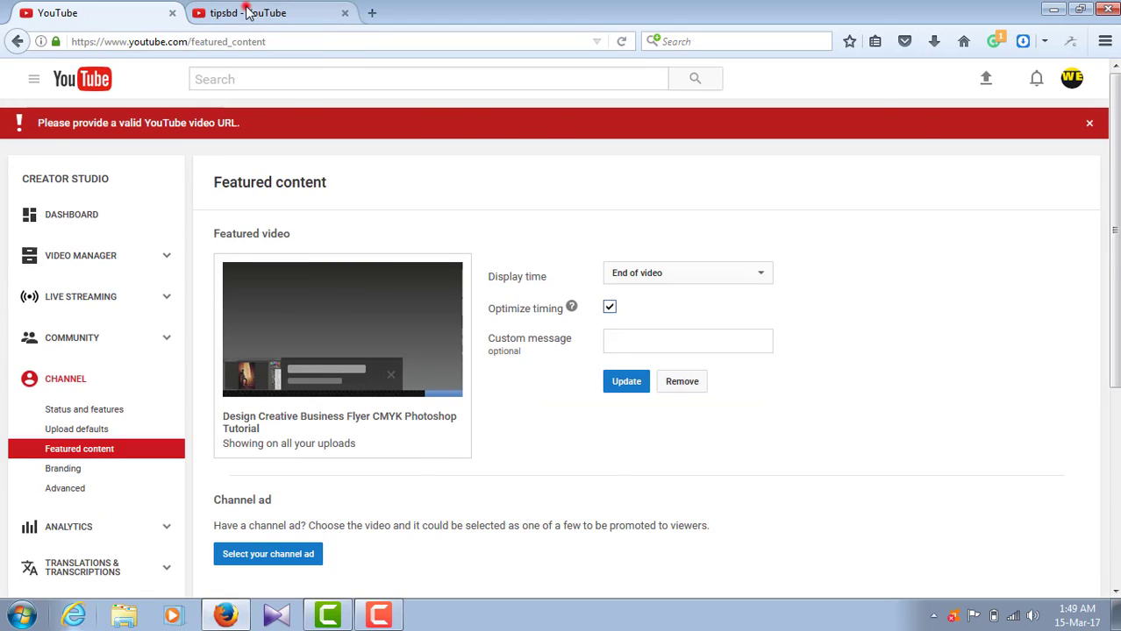
click(248, 13)
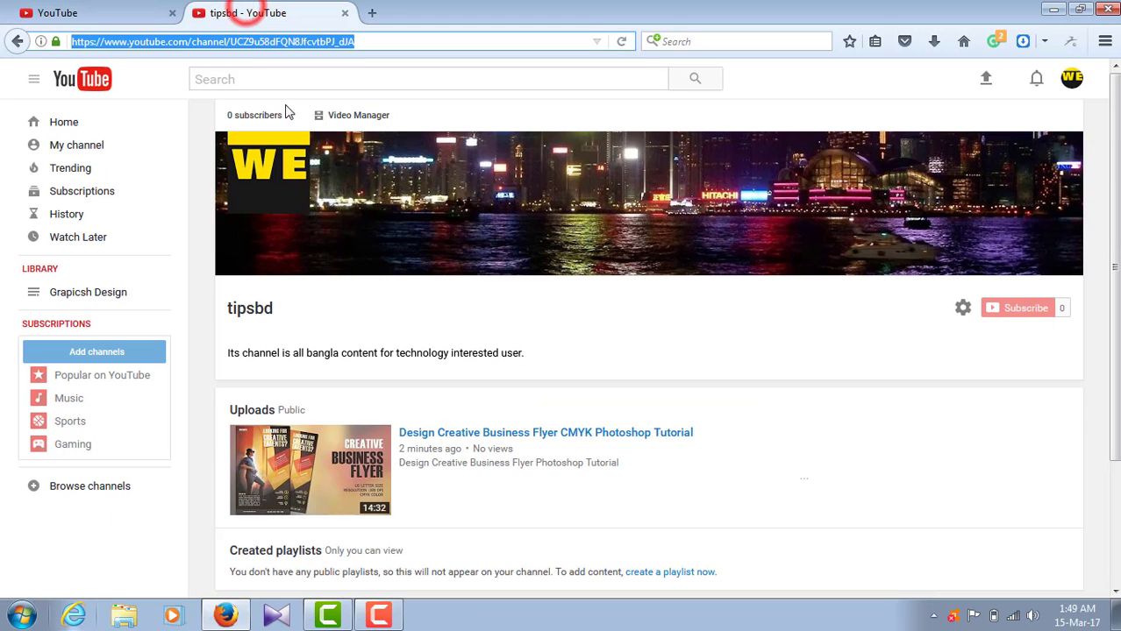
right_click(317, 487)
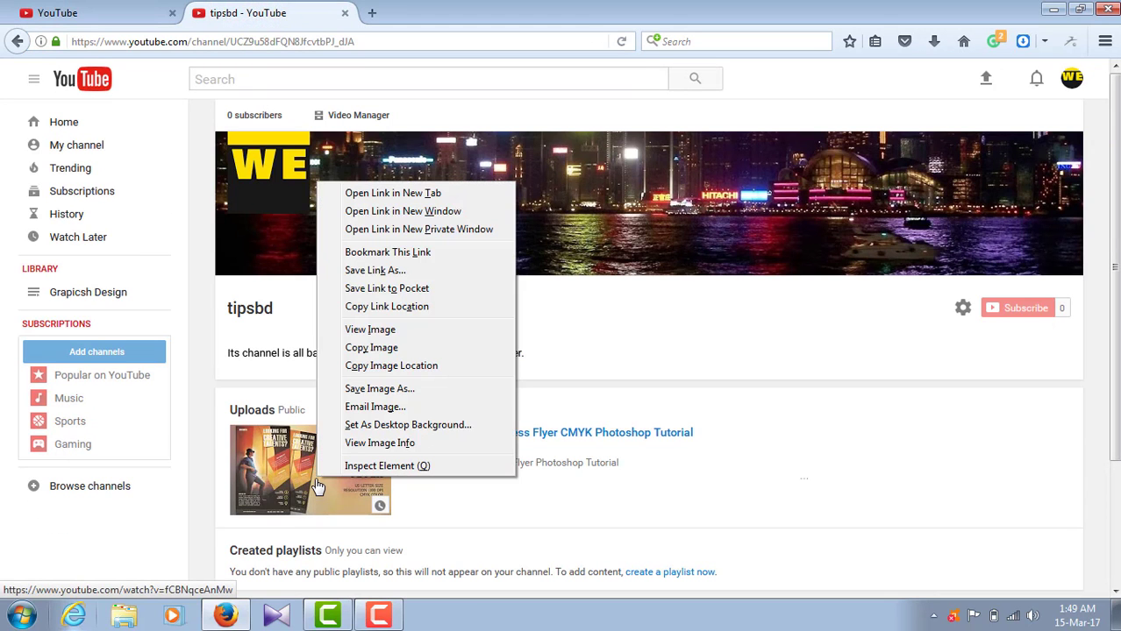
click(389, 306)
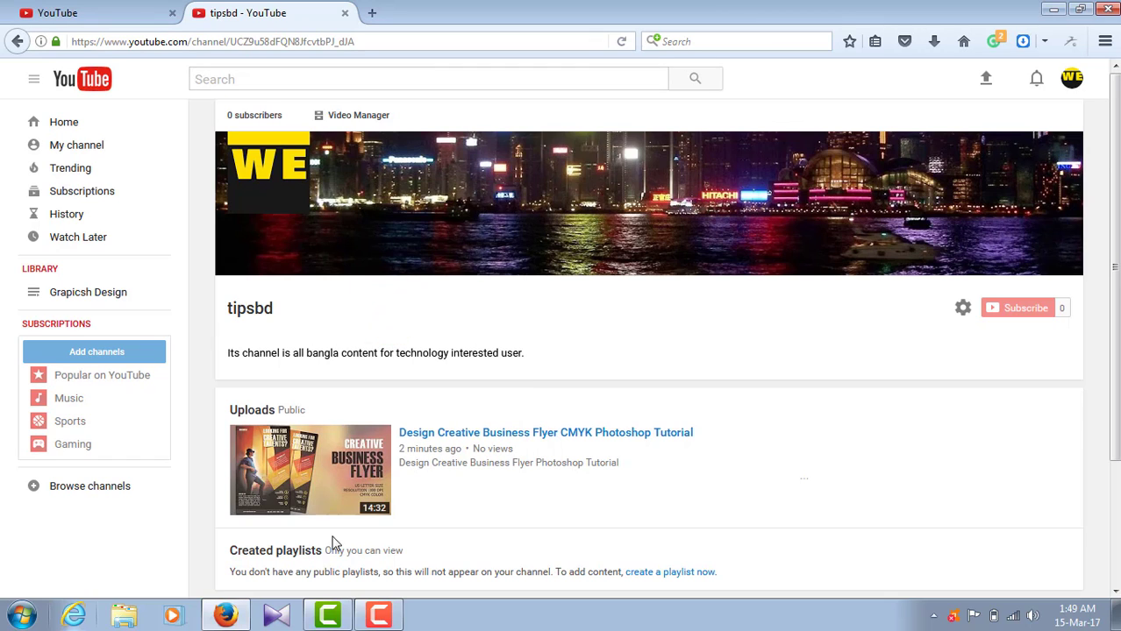
right_click(315, 476)
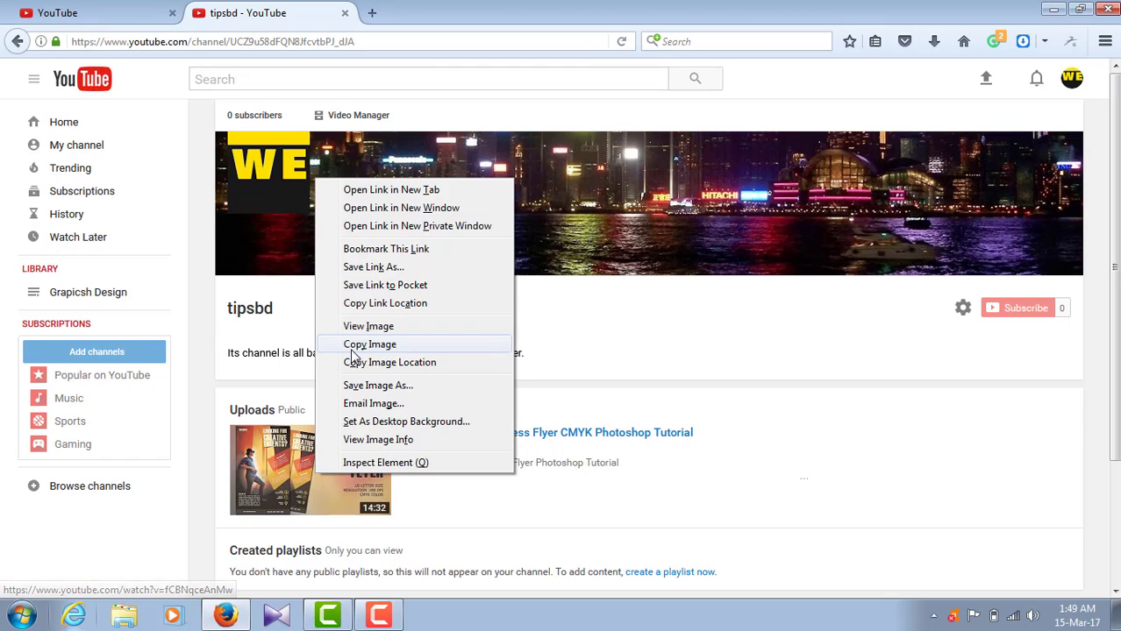
click(367, 302)
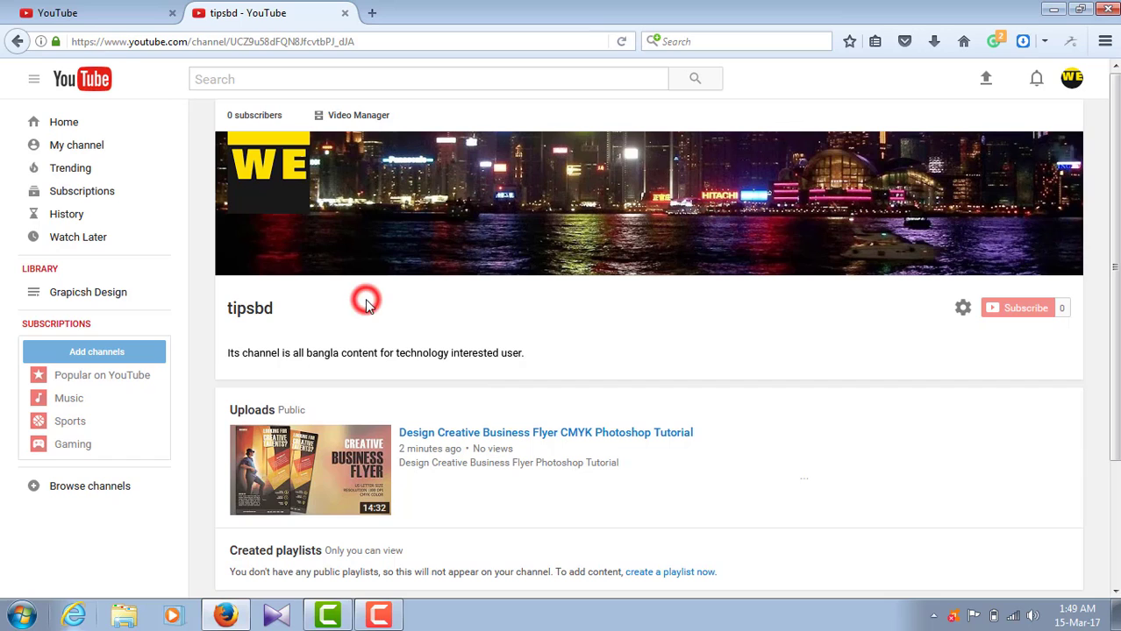
click(77, 7)
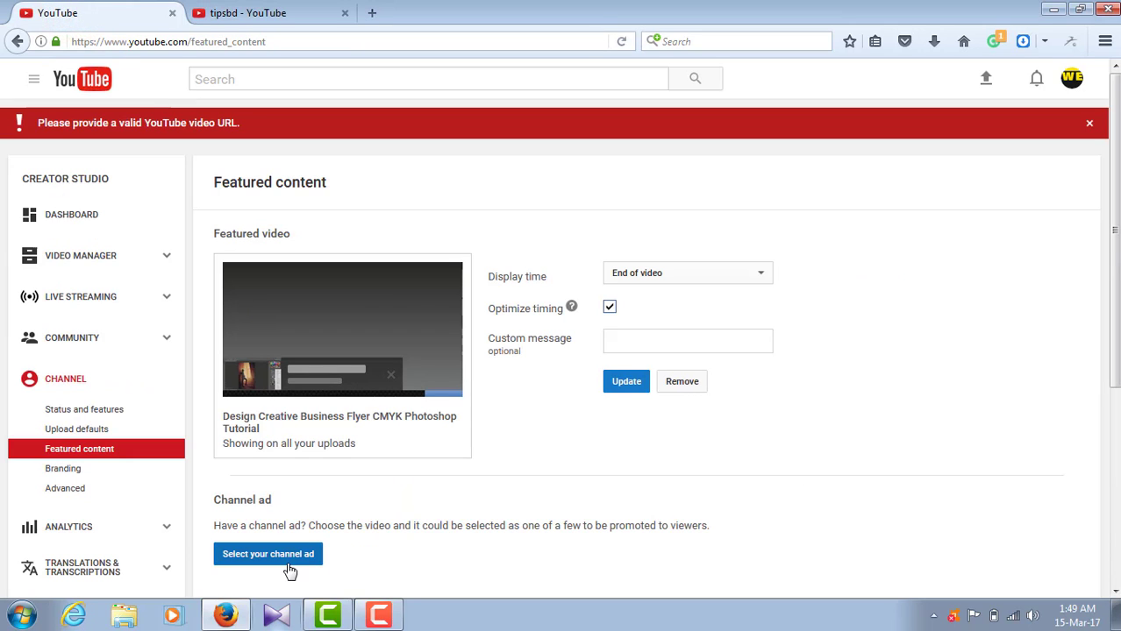
click(289, 568)
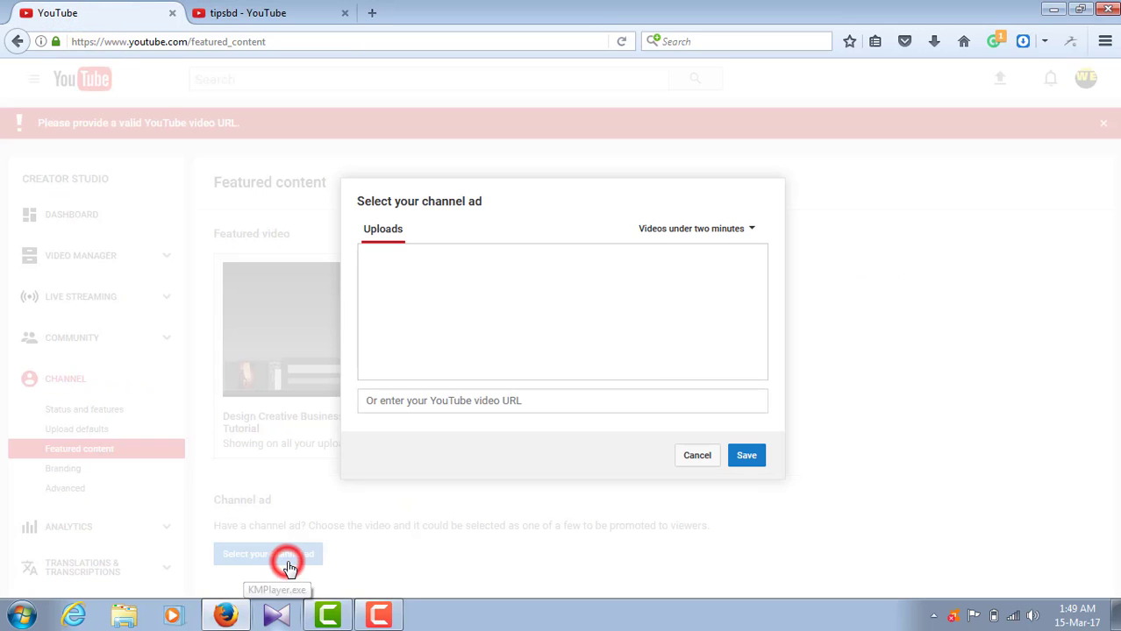
right_click(412, 404)
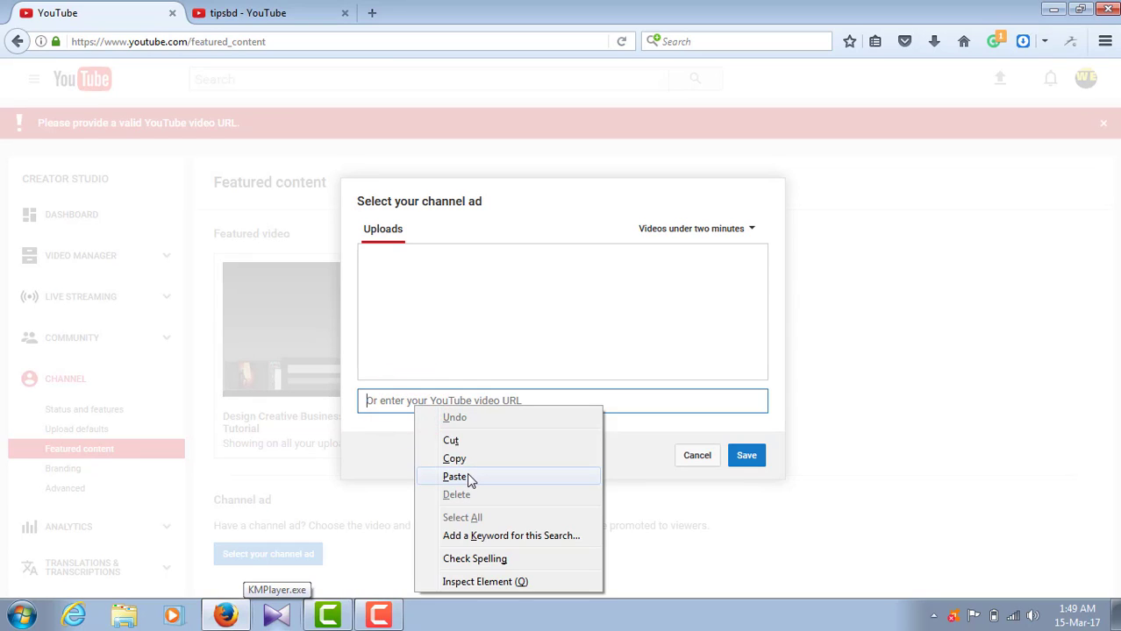
click(466, 472)
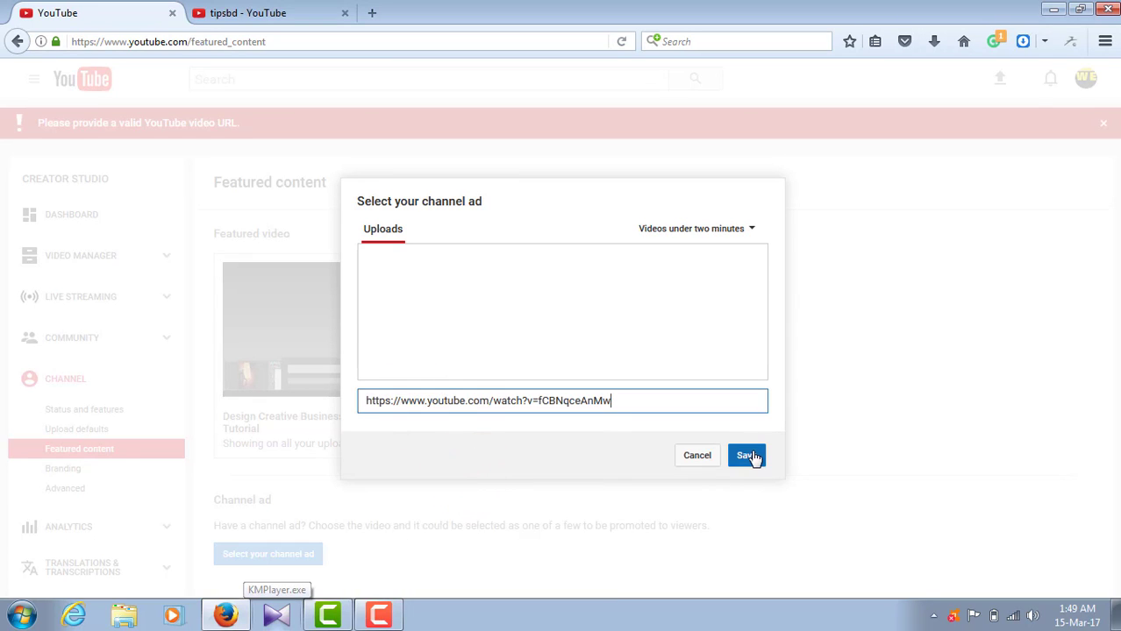
click(750, 457)
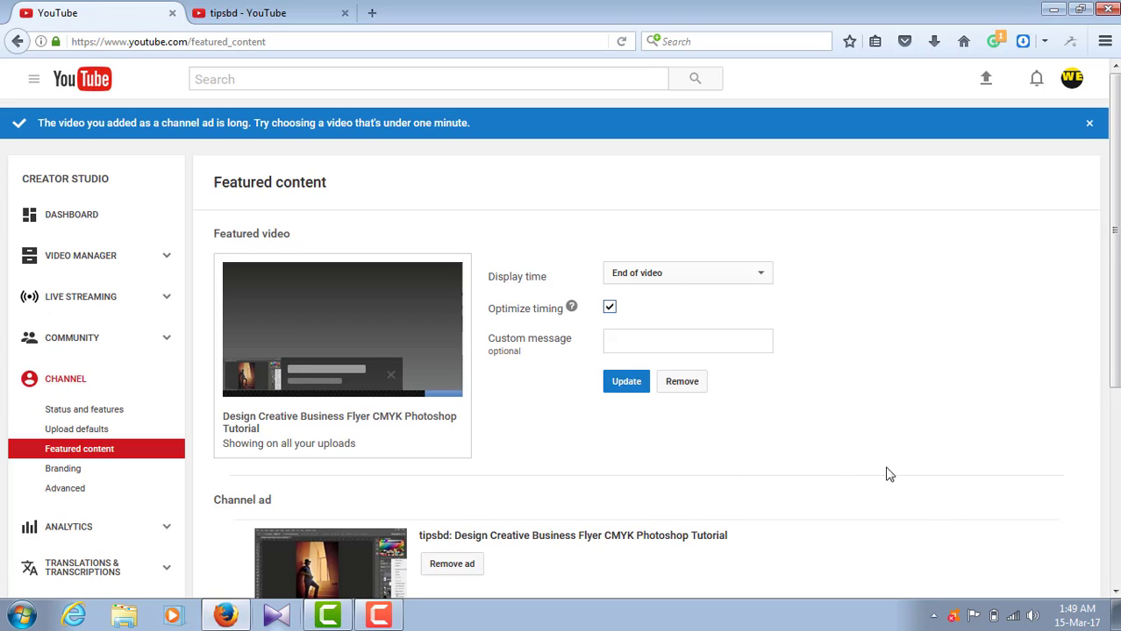
click(1116, 583)
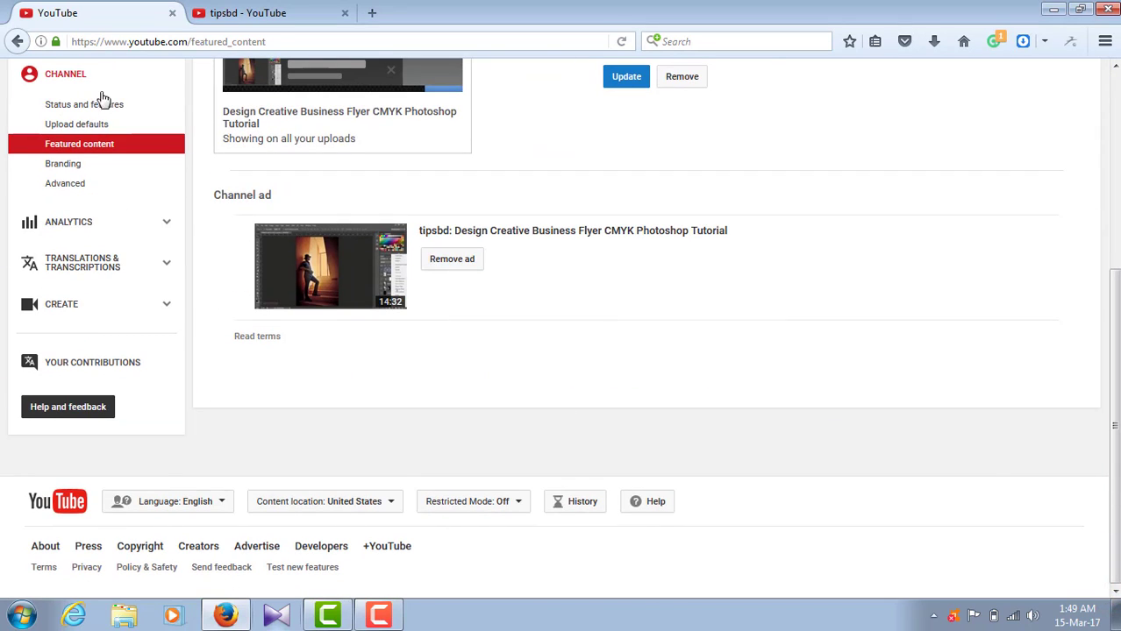
In the channel's branding settings, upload MS_4.jpg from the Desktop as the watermark and save it
click(74, 166)
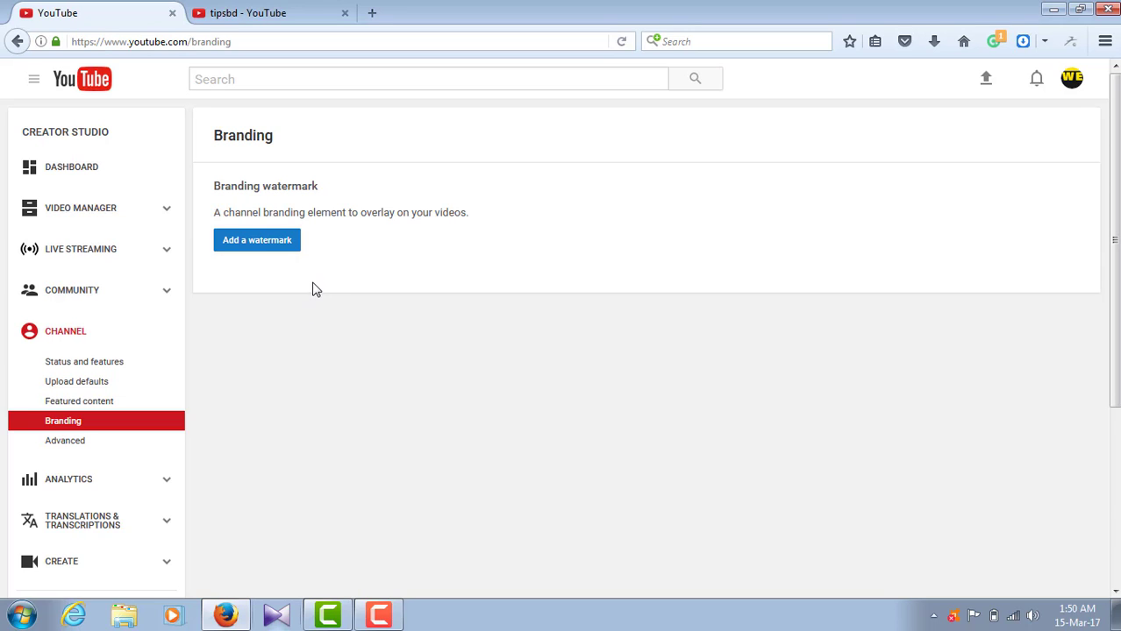
click(260, 242)
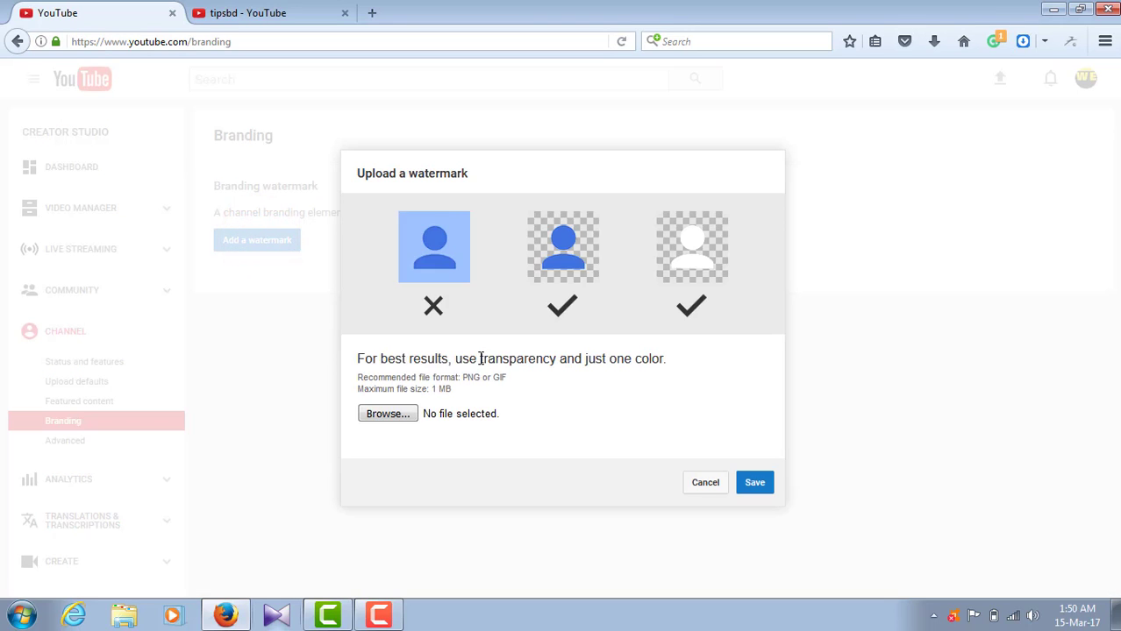
click(395, 419)
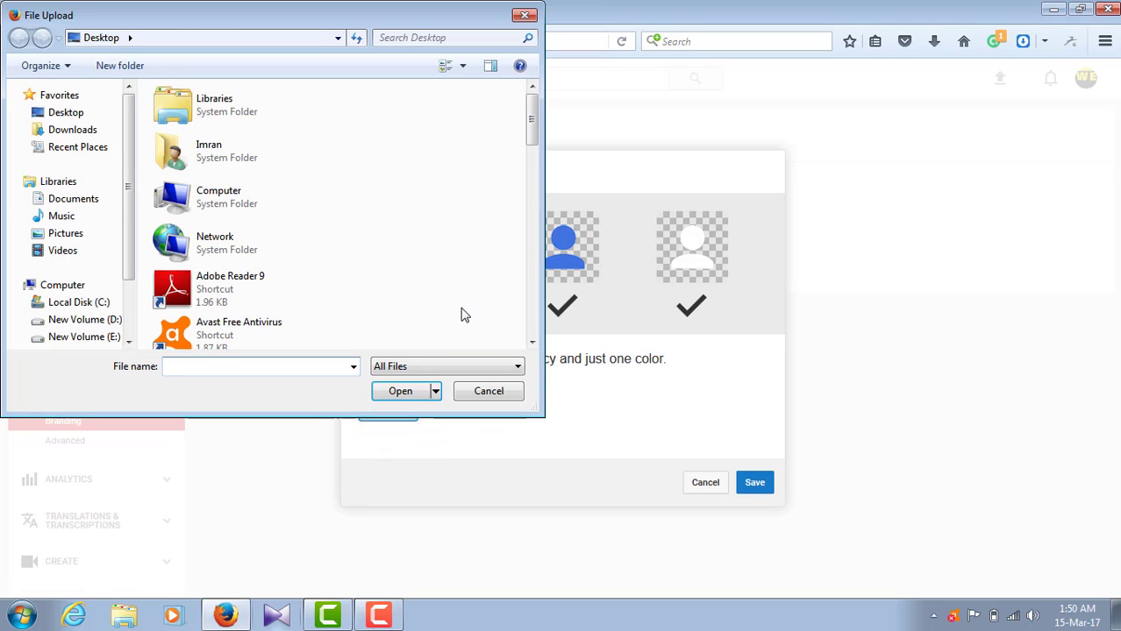
click(531, 342)
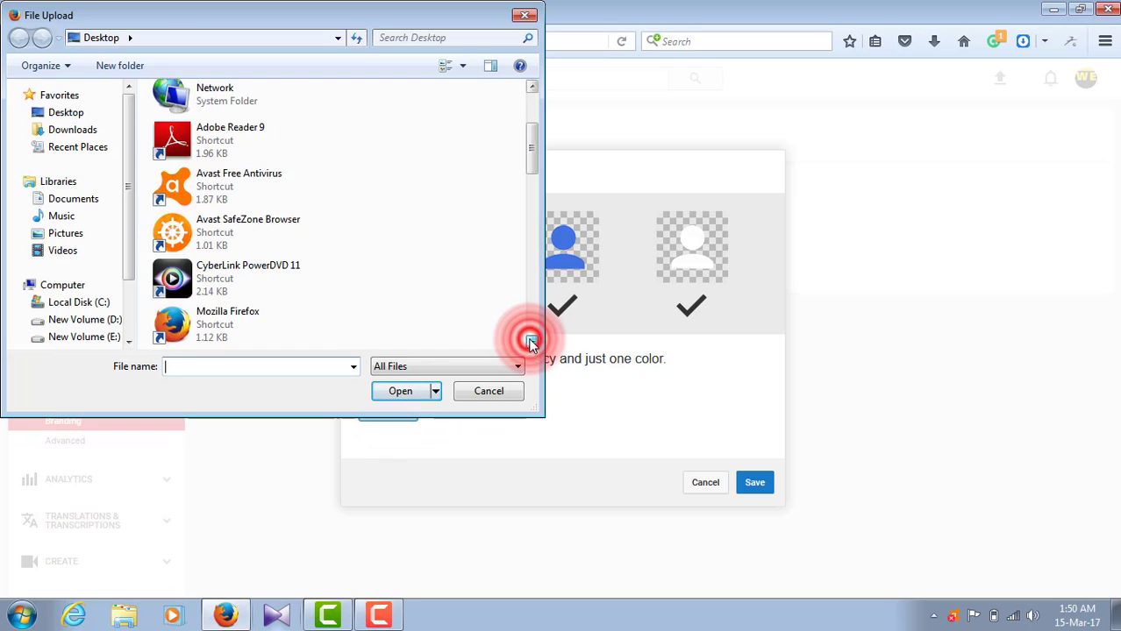
drag(531, 342, 532, 344)
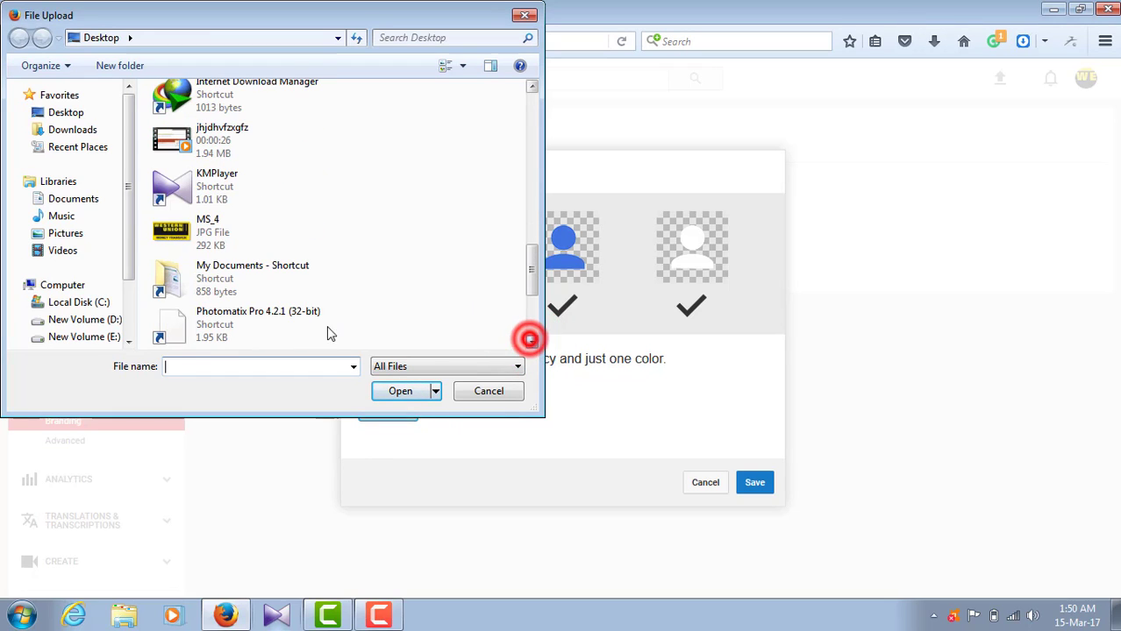
click(225, 242)
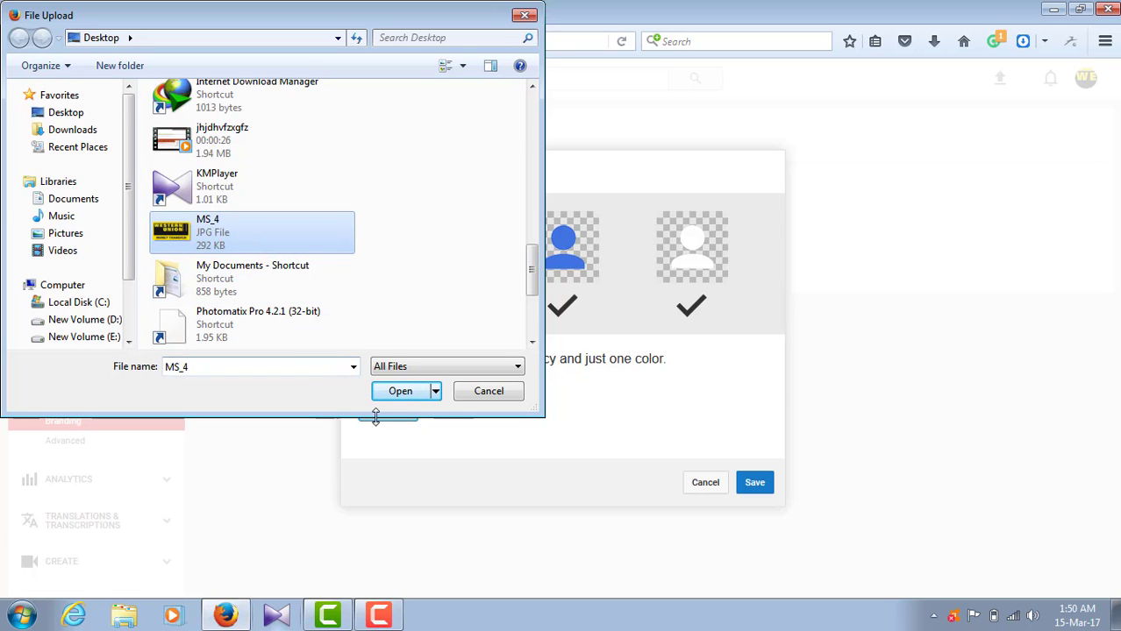
click(396, 394)
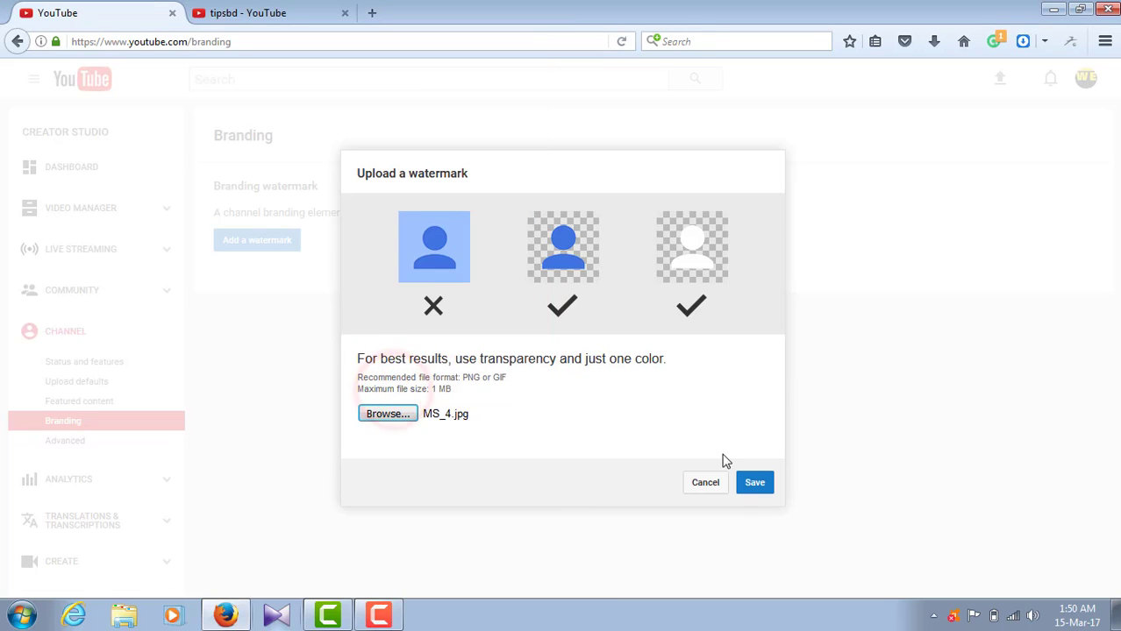
click(745, 485)
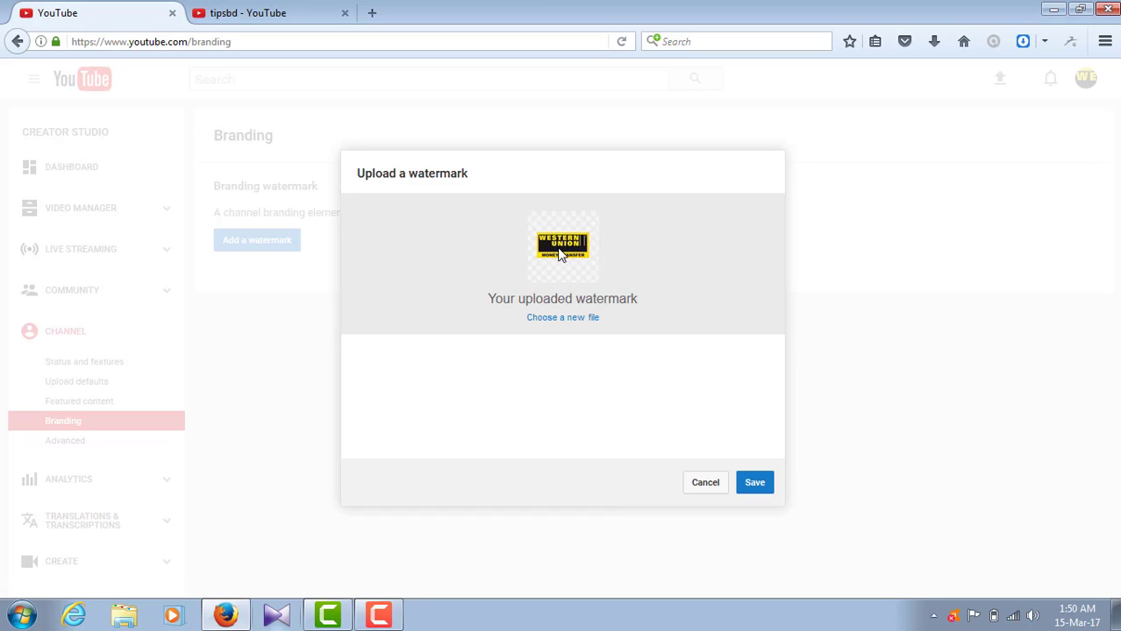
click(752, 484)
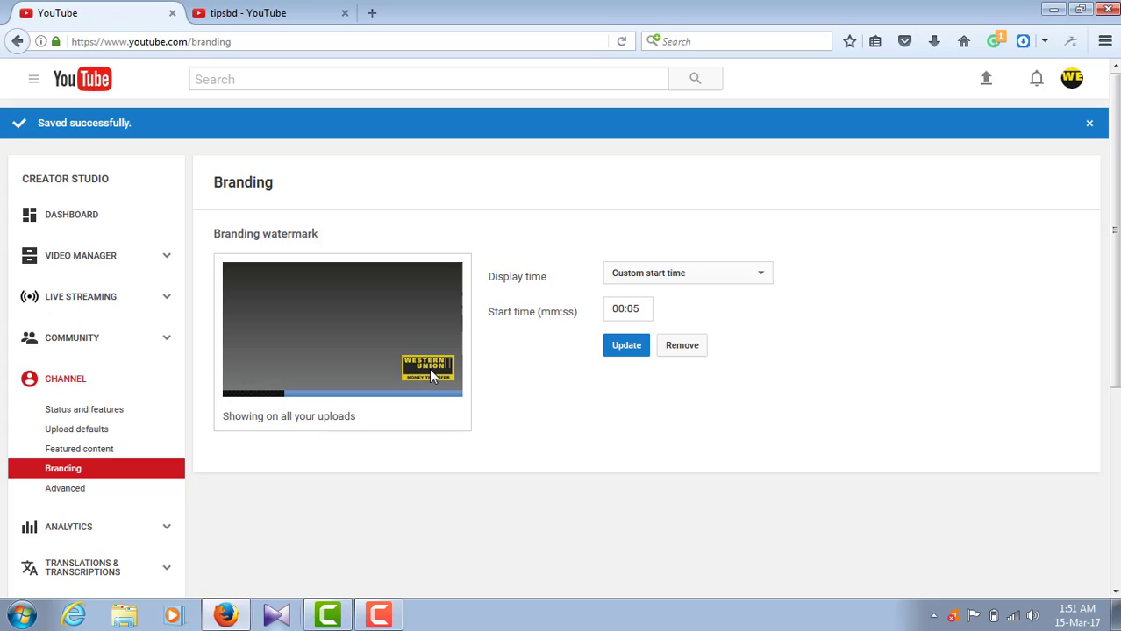
Open the channel's advanced settings
click(77, 495)
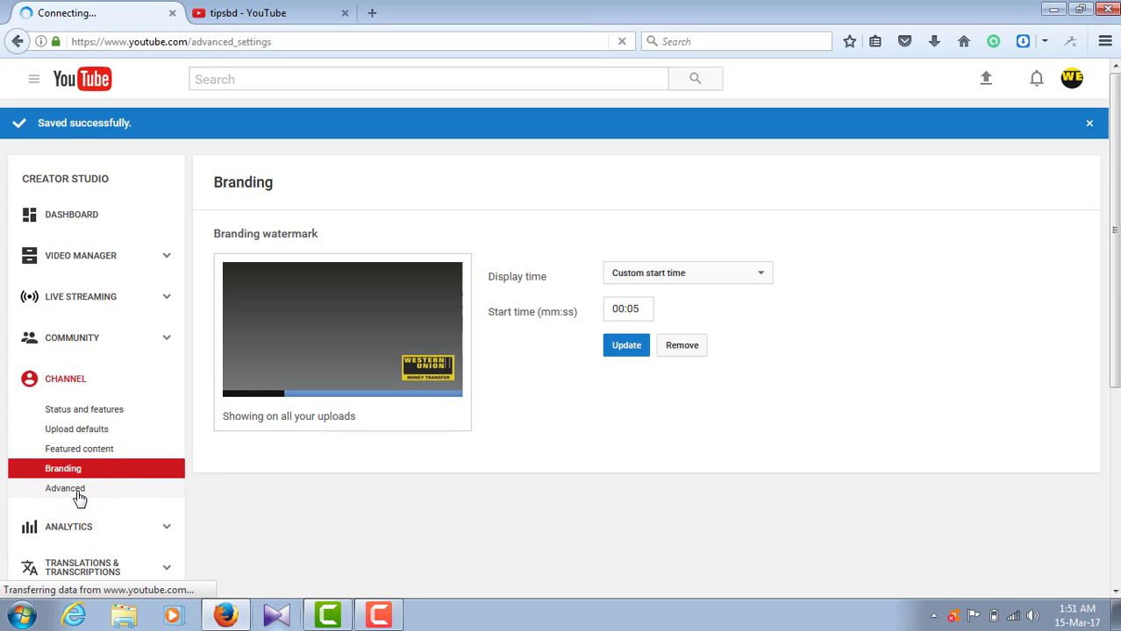